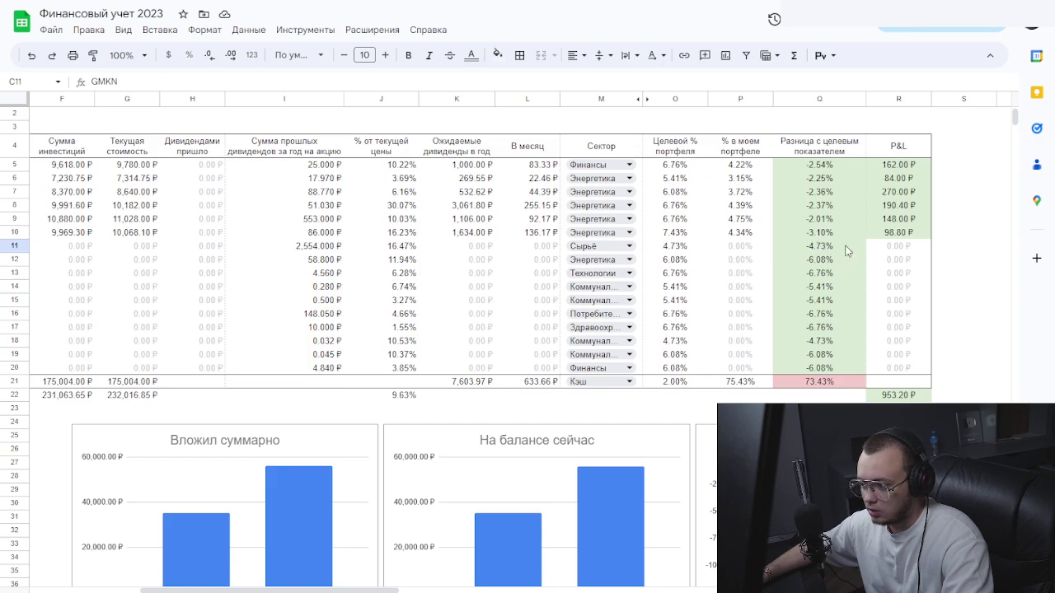
- Check Норильский никель's difference from its target portfolio share against the broker account's portfolio value and free cash
{"action": "left_click", "coordinate": [849, 251]}
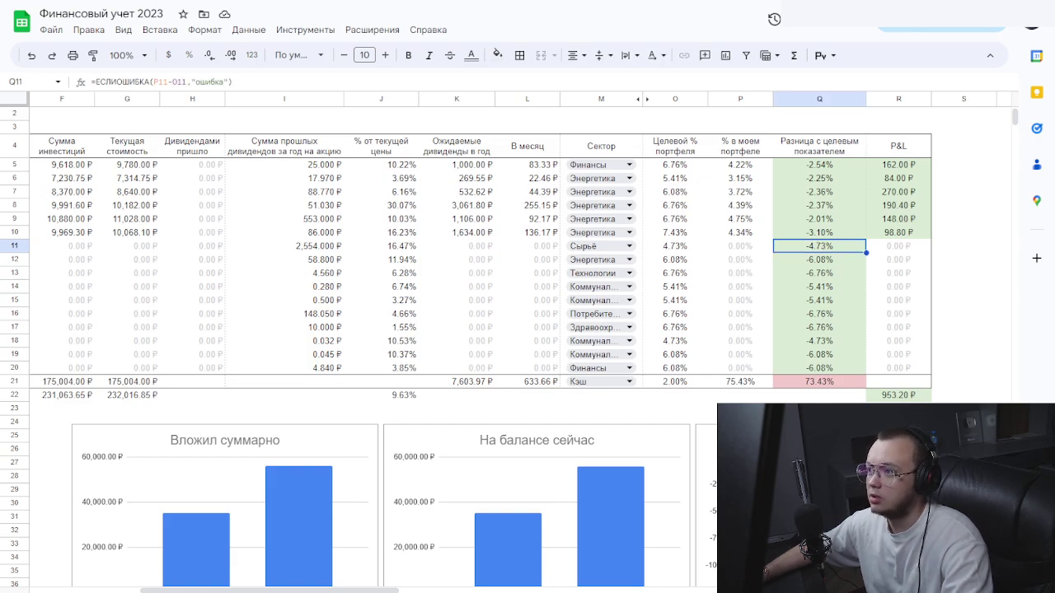
{"action": "key", "text": "ctrl+Tab"}
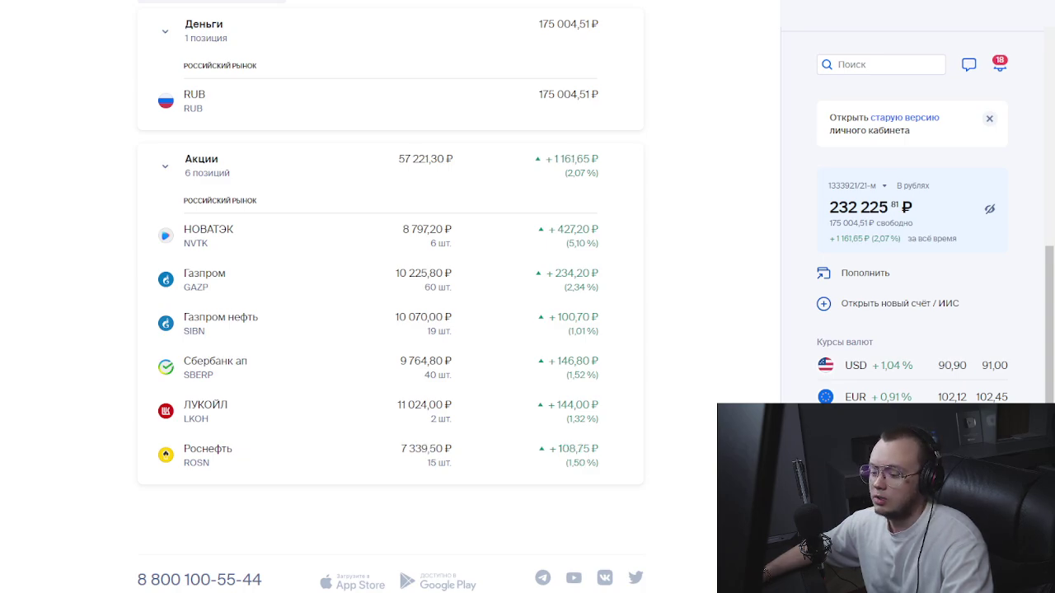
{"action": "scroll", "coordinate": [391, 297], "scroll_direction": "up", "scroll_amount": 3}
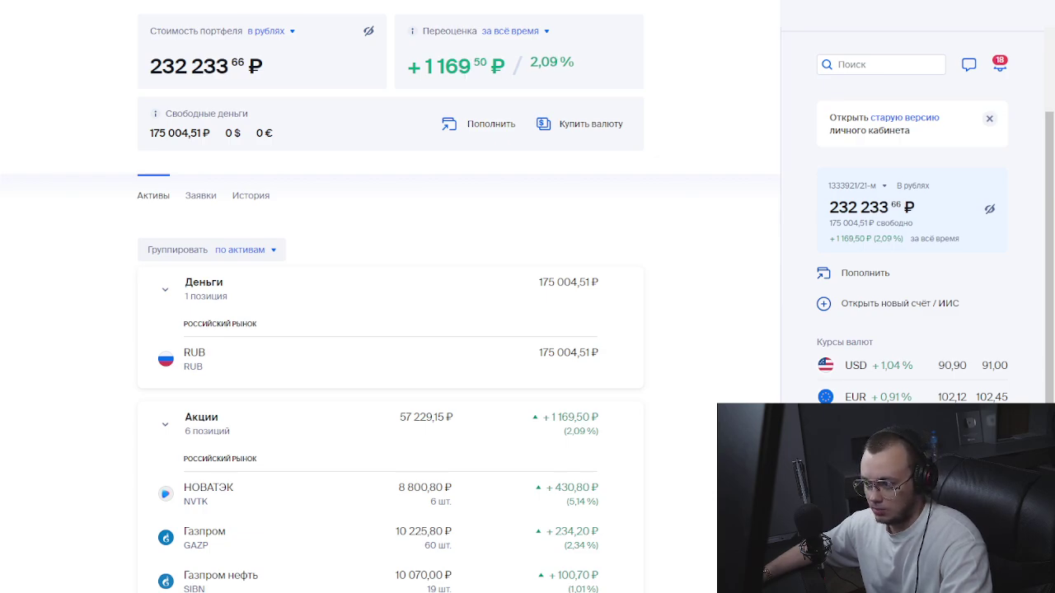
{"action": "key", "text": "alt+Tab"}
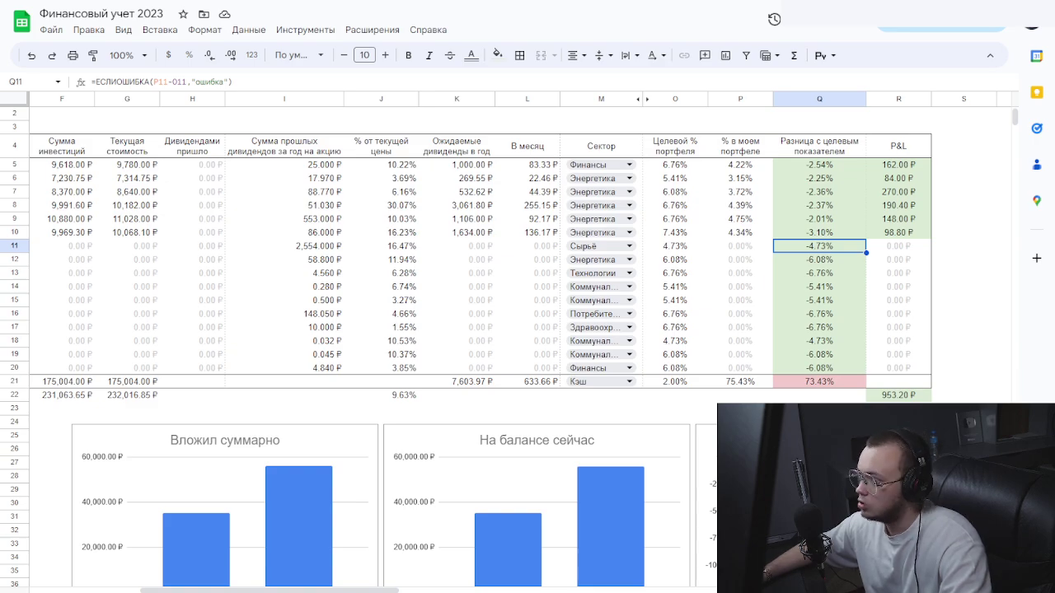
{"action": "scroll", "coordinate": [270, 590], "scroll_direction": "left", "scroll_amount": 5}
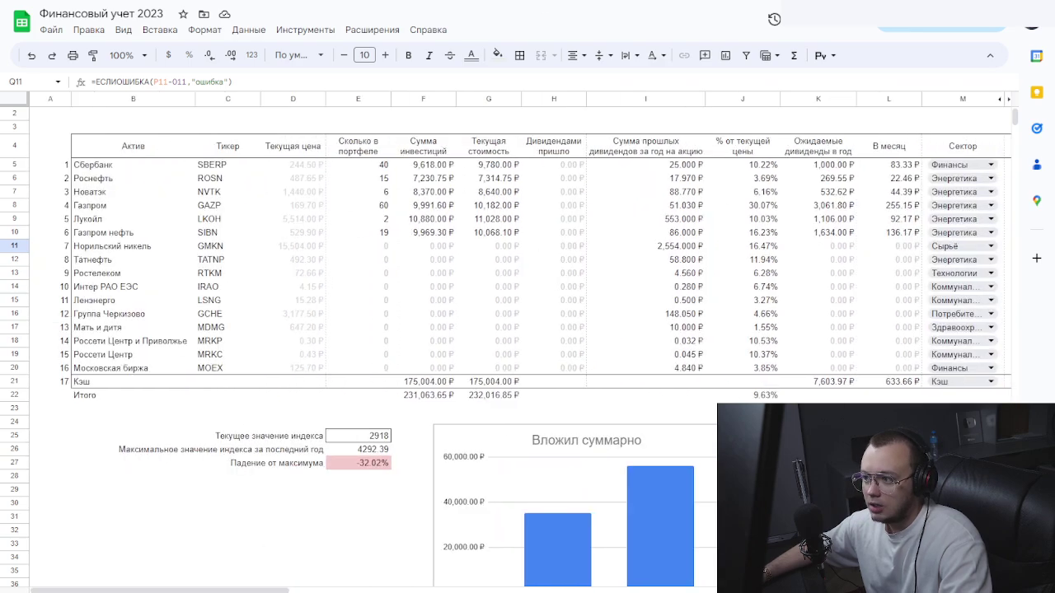
- Switch to the БКС broker site, find gmkn in the Рынки section and open the ГМК Норникель share
{"action": "left_click", "coordinate": [526, 2]}
{"action": "scroll", "coordinate": [277, 216], "scroll_direction": "up", "scroll_amount": 3}
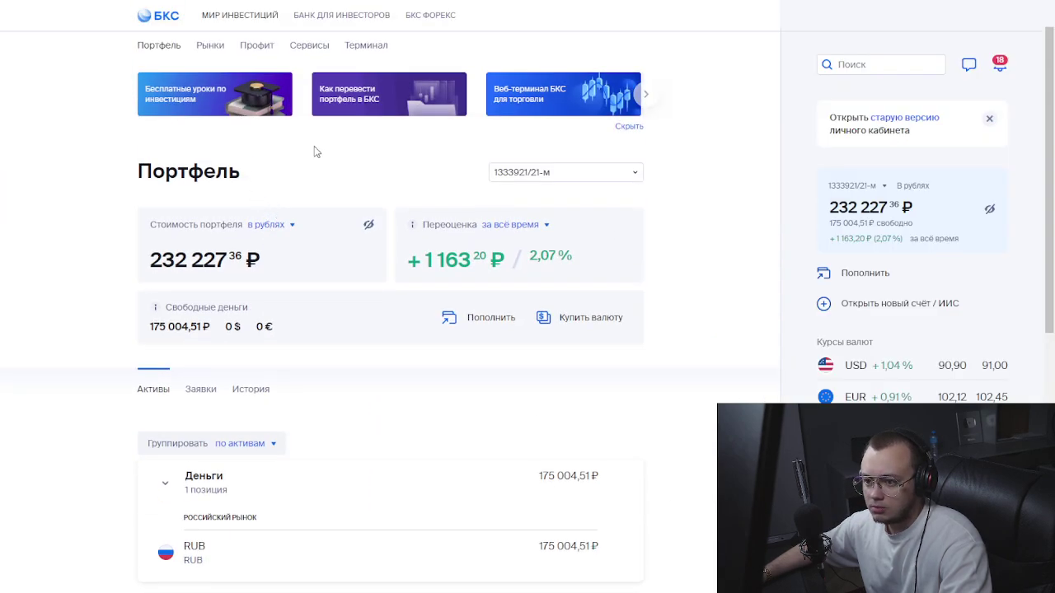
{"action": "left_click", "coordinate": [215, 51]}
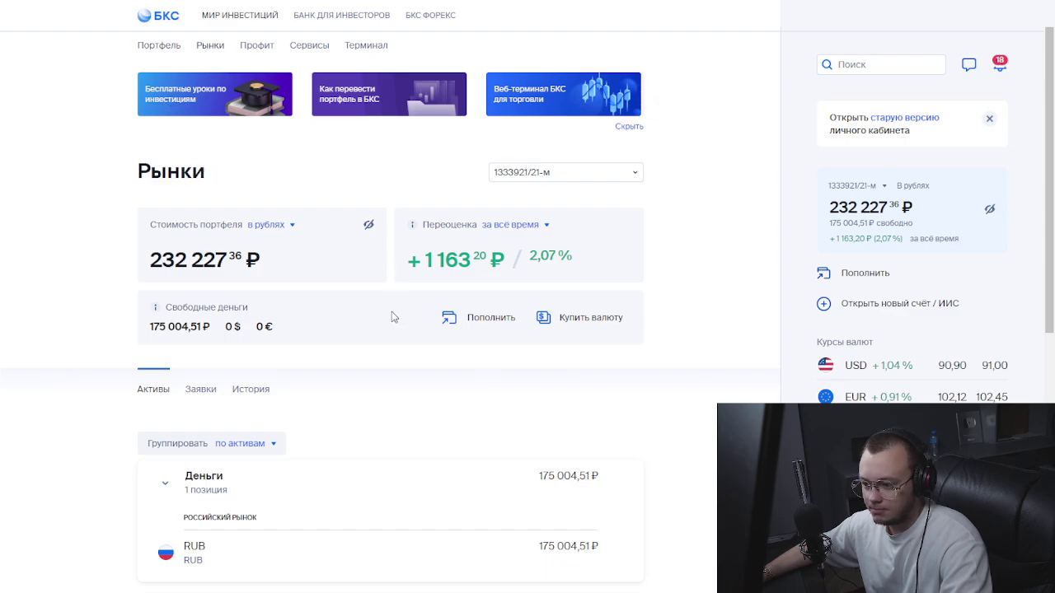
{"action": "scroll", "coordinate": [301, 365], "scroll_direction": "down", "scroll_amount": 1}
{"action": "scroll", "coordinate": [302, 365], "scroll_direction": "up", "scroll_amount": 1}
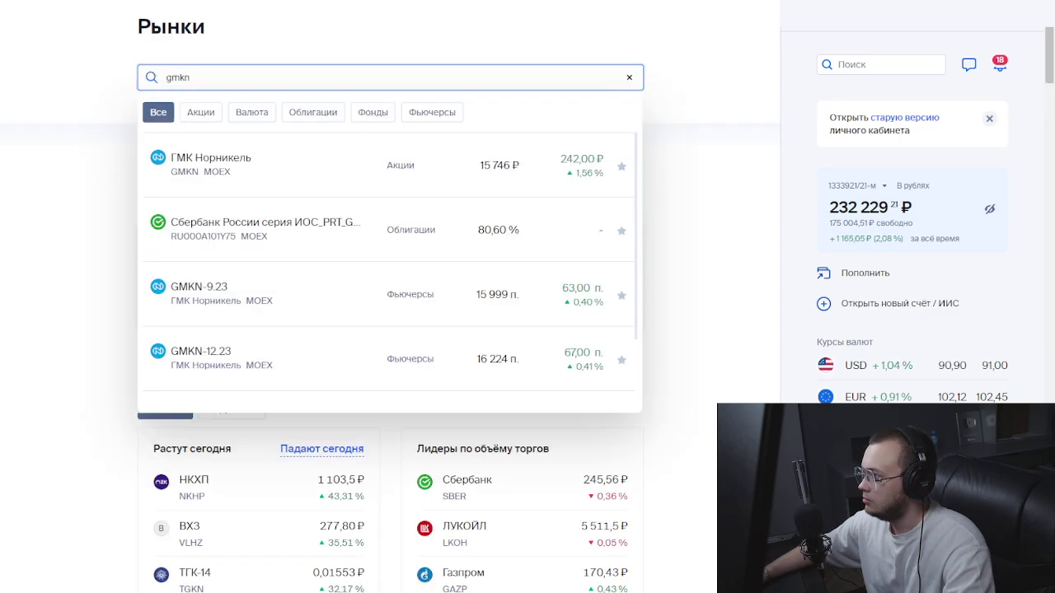
{"action": "left_click", "coordinate": [399, 171]}
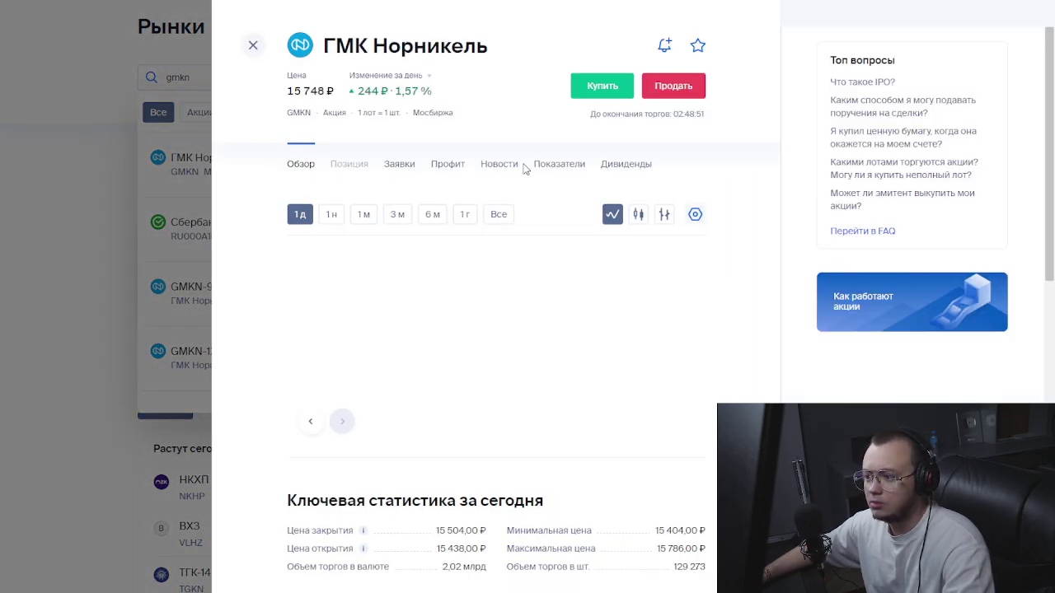
- Buy 1 lot of ГМК Норникель with a market order, then close the order details and the share card
{"action": "left_click", "coordinate": [583, 88]}
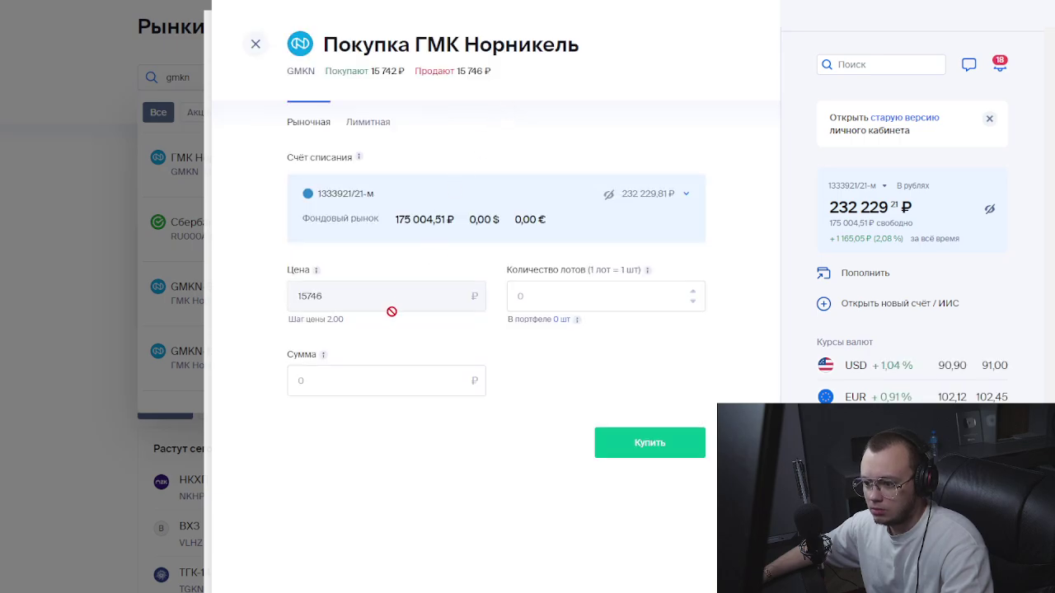
{"action": "left_click", "coordinate": [559, 299]}
{"action": "type", "text": "1"}
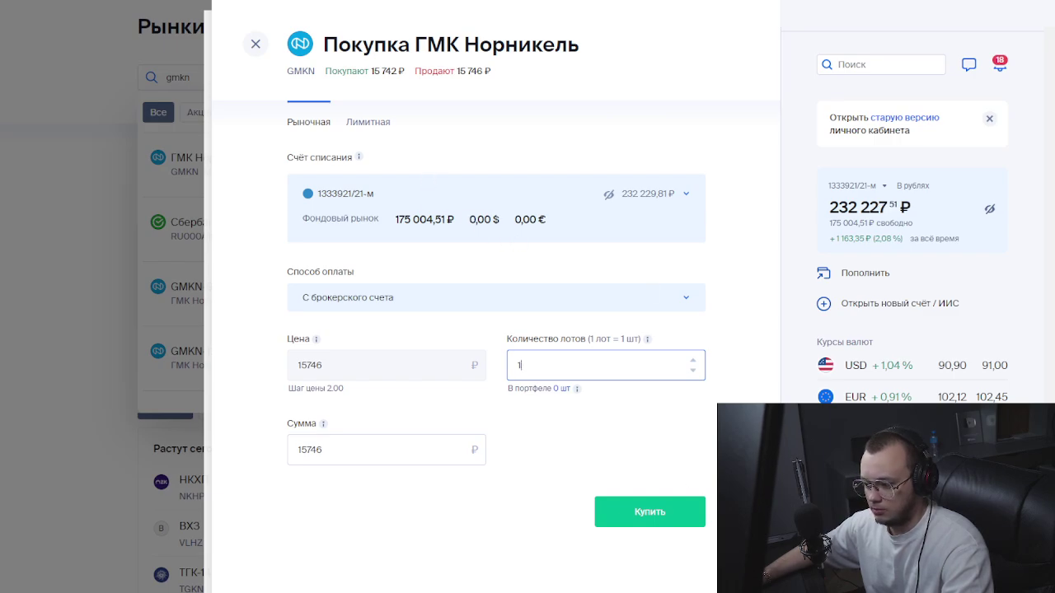
{"action": "left_click", "coordinate": [673, 521]}
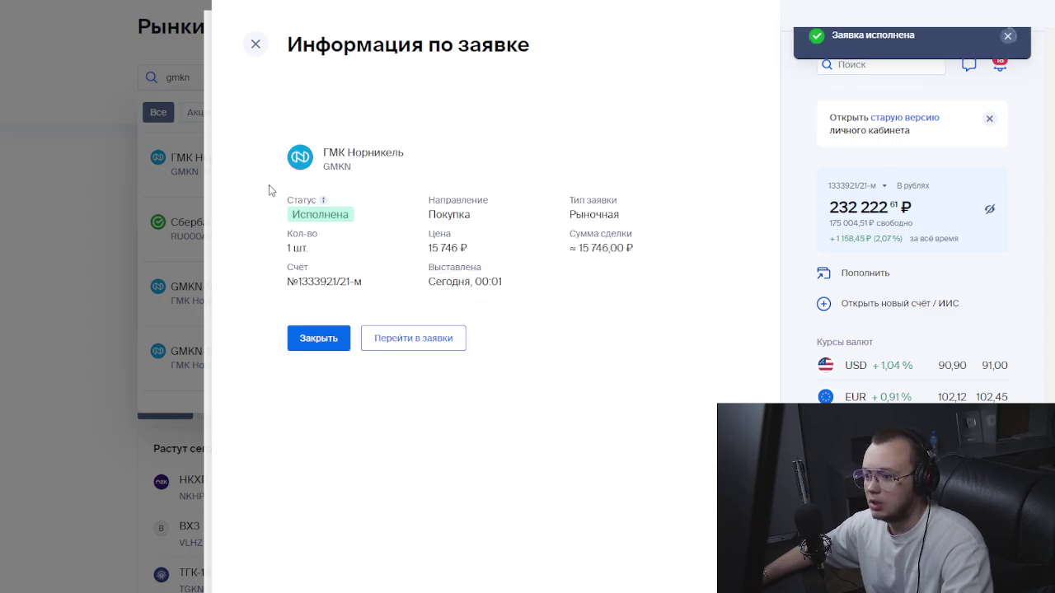
{"action": "left_click", "coordinate": [257, 47]}
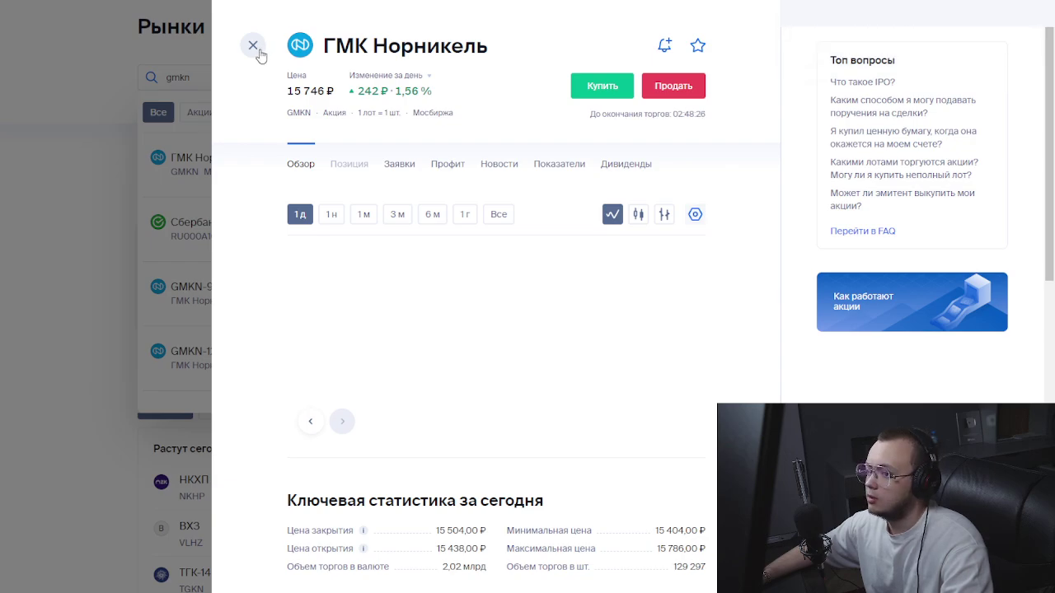
{"action": "left_click", "coordinate": [254, 45]}
- Switch to the Финансовый учет 2023 spreadsheet and check the Татнефть row's difference from its target portfolio share
{"action": "key", "text": "ctrl+Tab"}
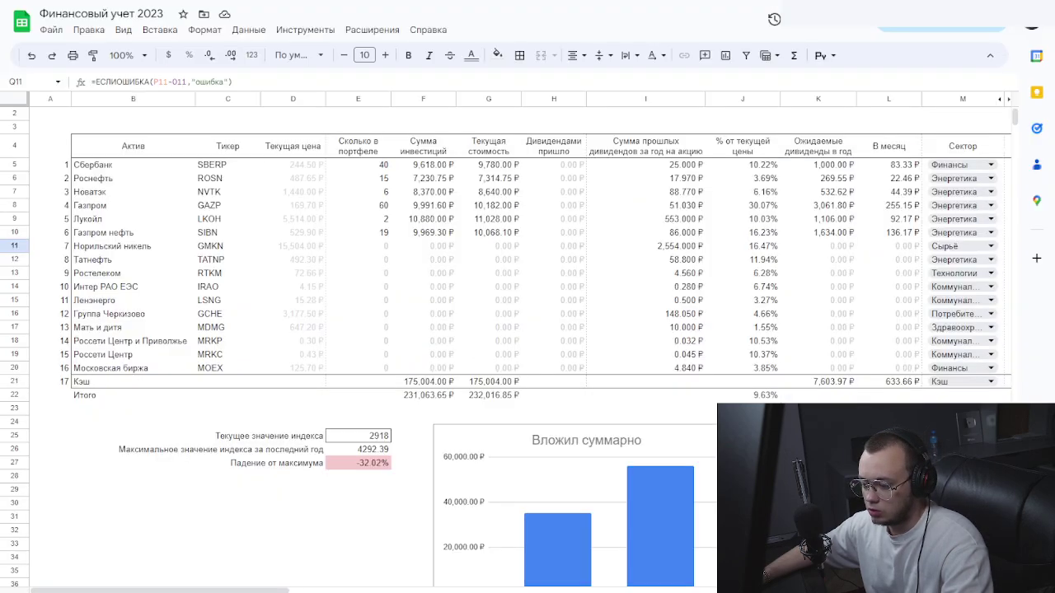
{"action": "left_click_drag", "start_coordinate": [130, 264], "coordinate": [213, 265]}
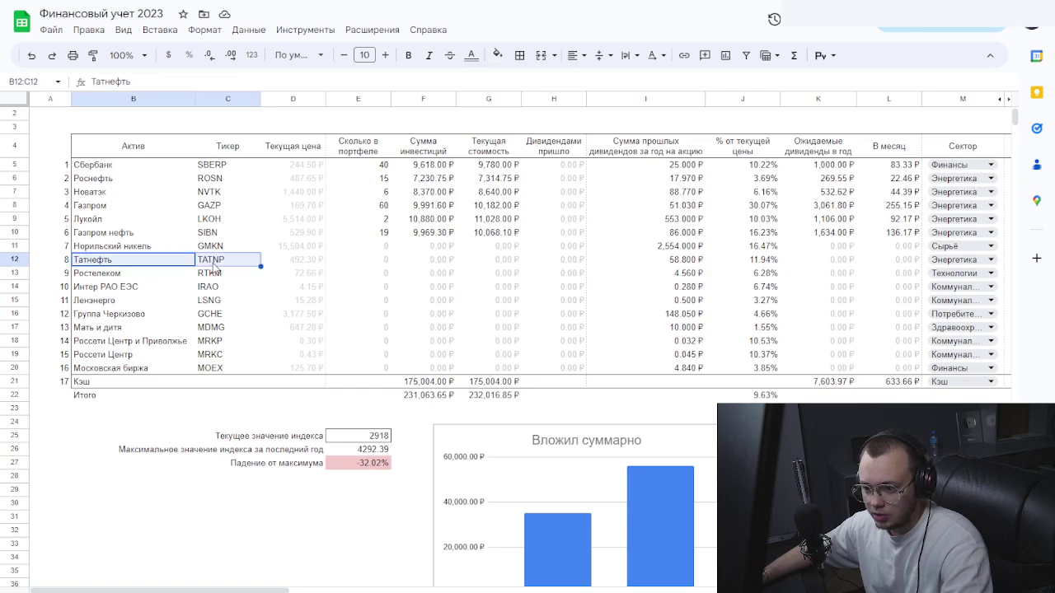
{"action": "scroll", "coordinate": [527, 264], "scroll_direction": "right", "scroll_amount": 6}
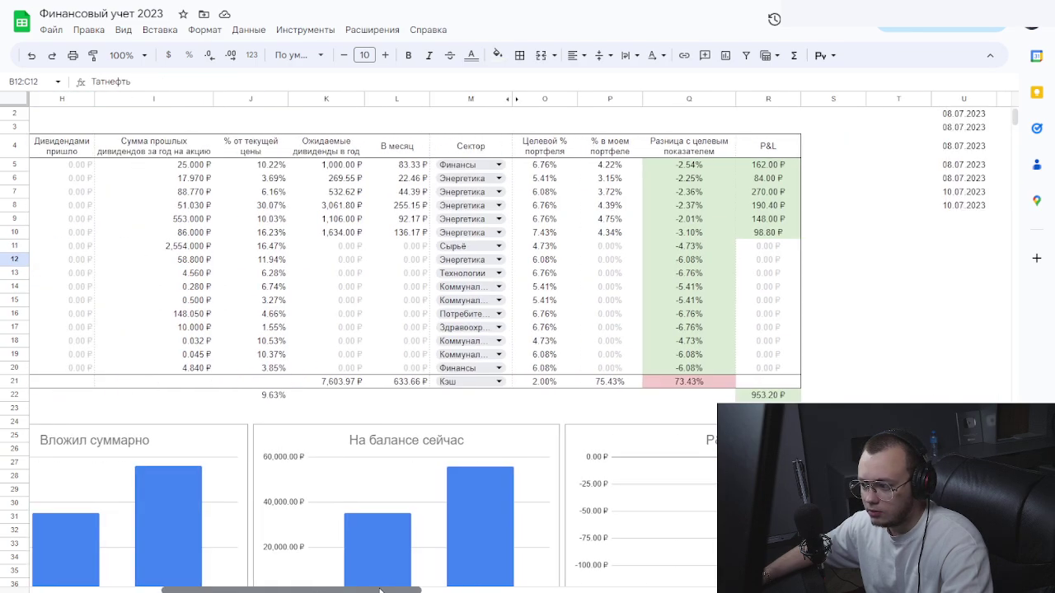
{"action": "left_click", "coordinate": [693, 262]}
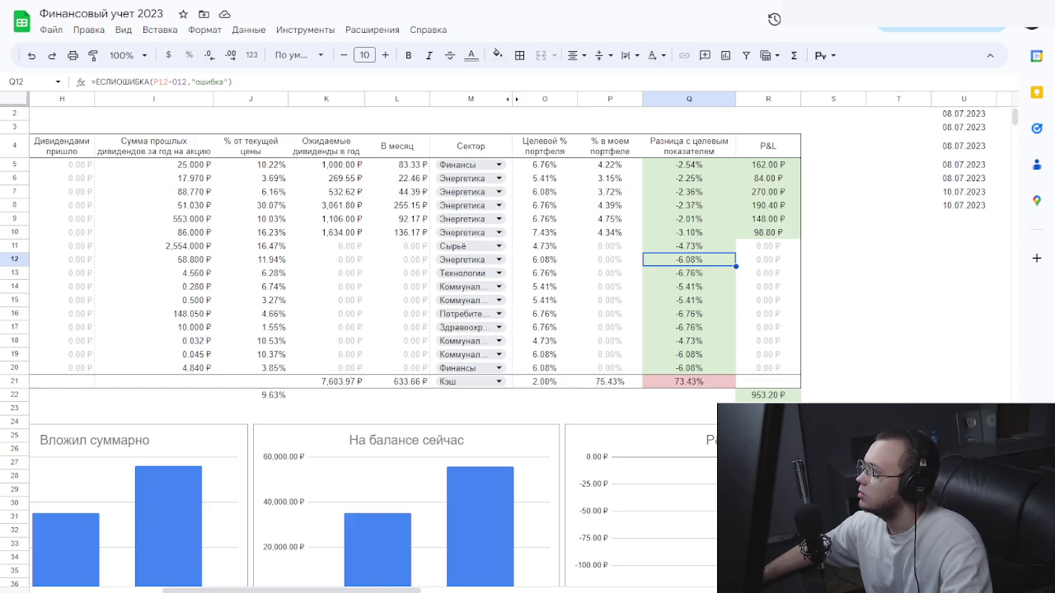
{"action": "scroll", "coordinate": [310, 530], "scroll_direction": "left", "scroll_amount": 6}
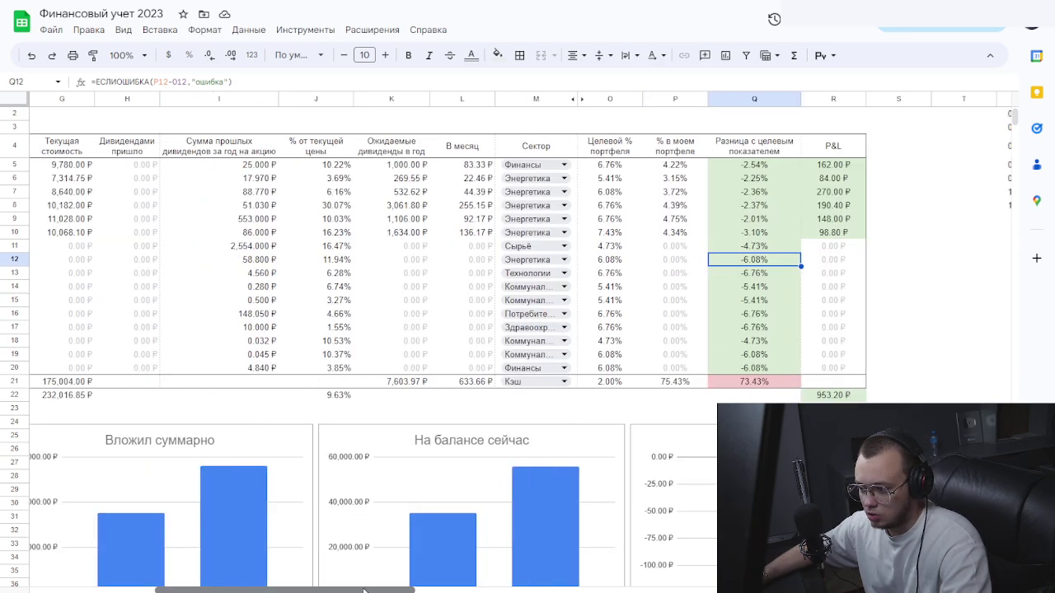
{"action": "left_click_drag", "start_coordinate": [338, 264], "coordinate": [50, 260]}
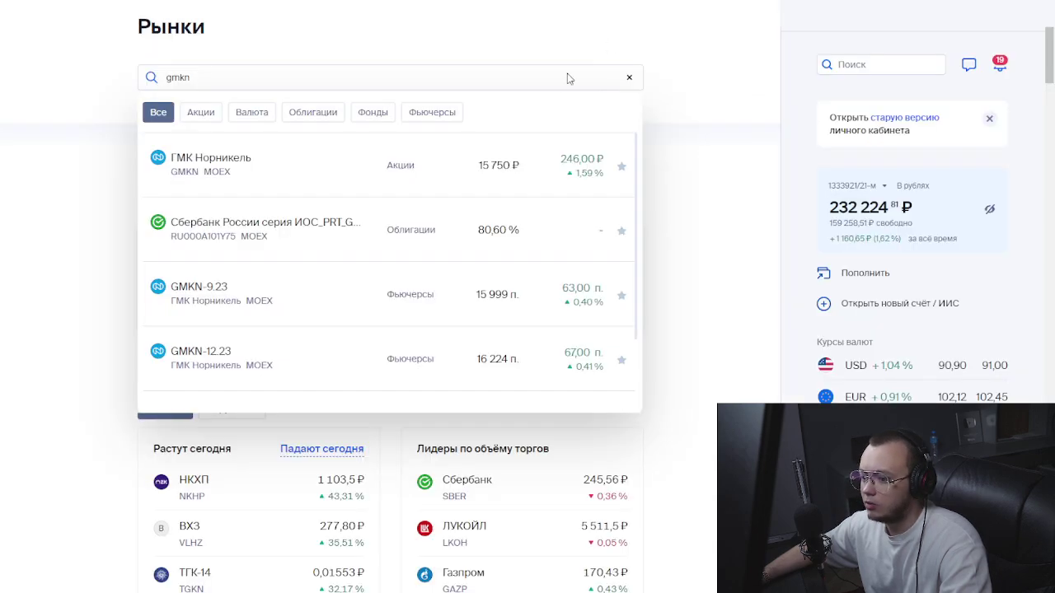
- Search the broker's markets for tatnp and open the purchase form for Татнефть ап
{"action": "left_click", "coordinate": [282, 83]}
{"action": "type", "text": "tatnp"}
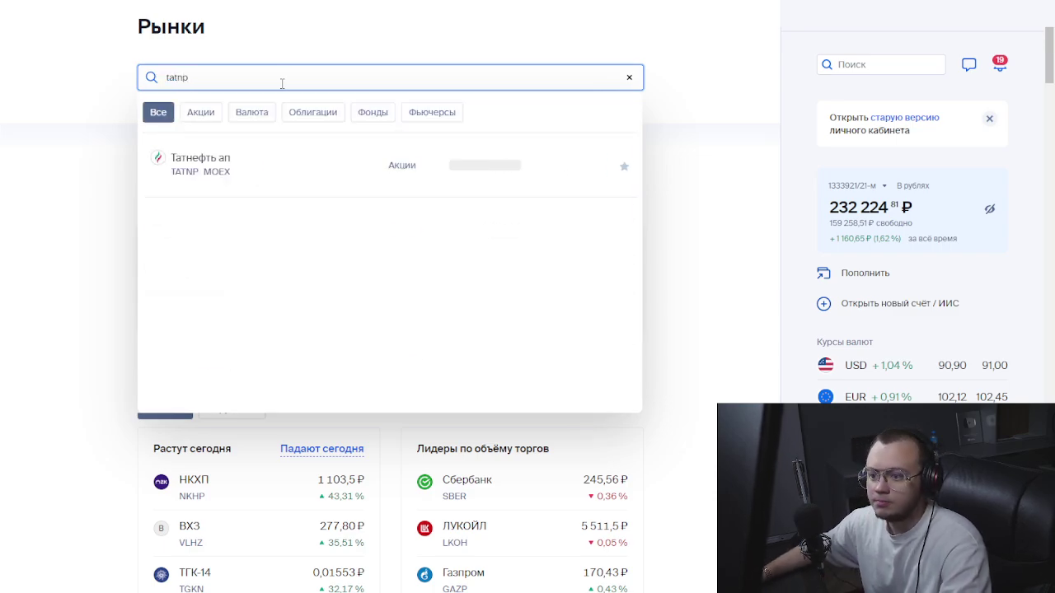
{"action": "left_click", "coordinate": [247, 180]}
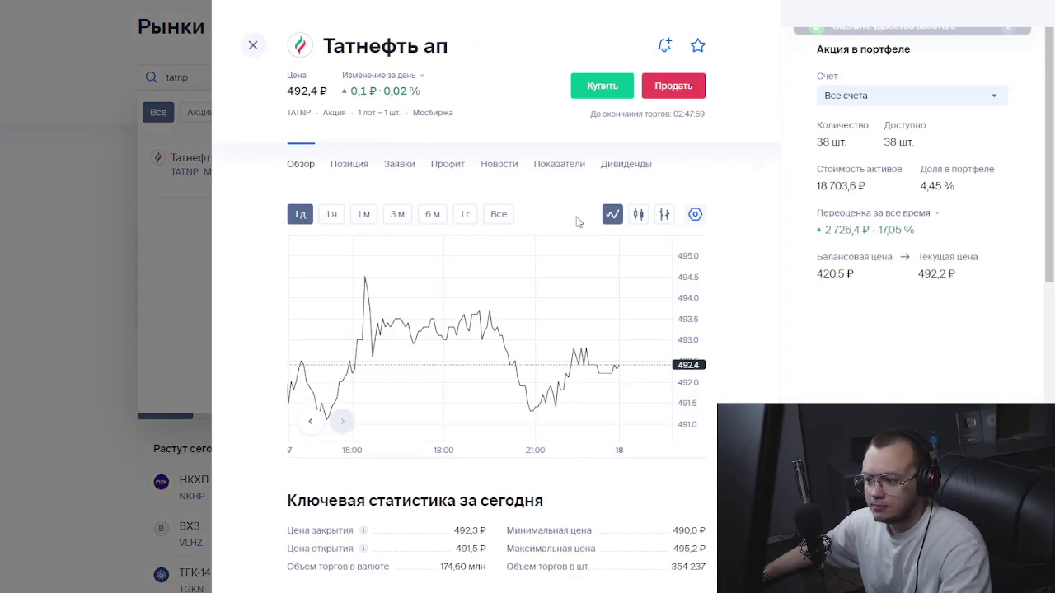
{"action": "left_click", "coordinate": [600, 86]}
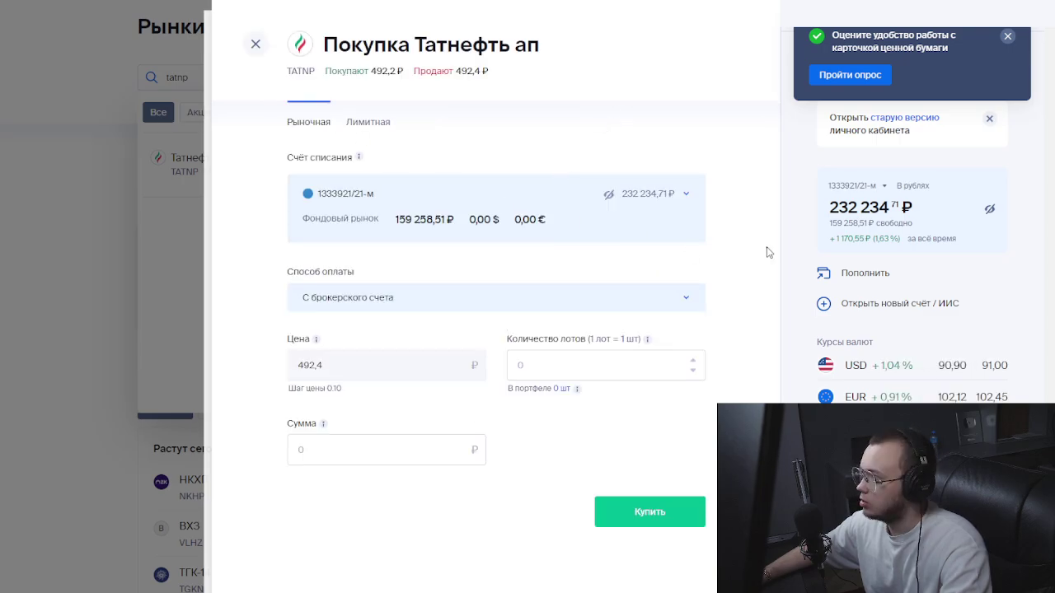
- Buy 30 lots of Татнефть ап at the market price and close the notifications, order details and share card
{"action": "left_click", "coordinate": [565, 371]}
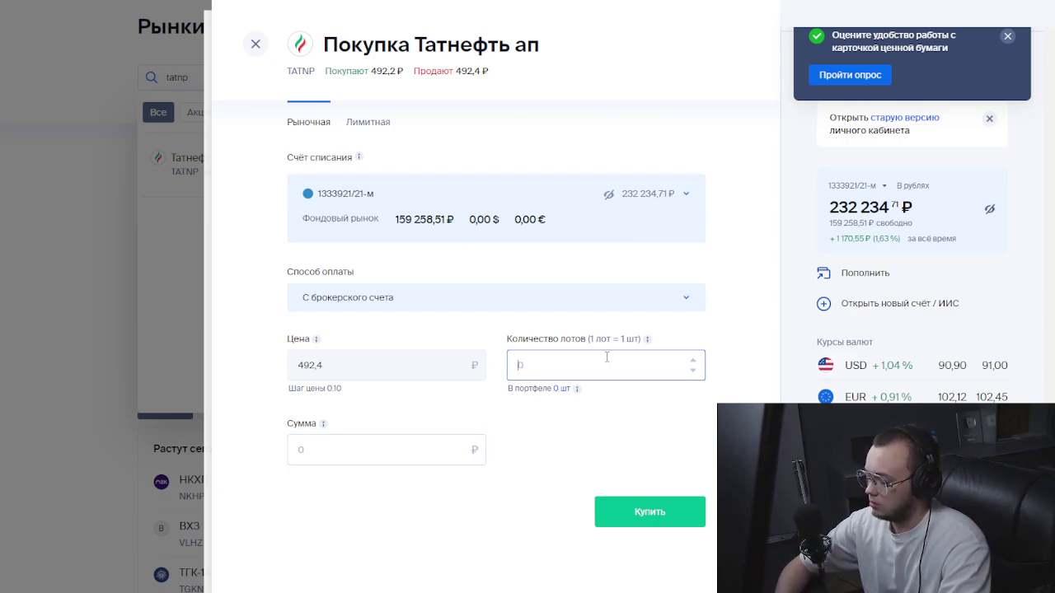
{"action": "type", "text": "20"}
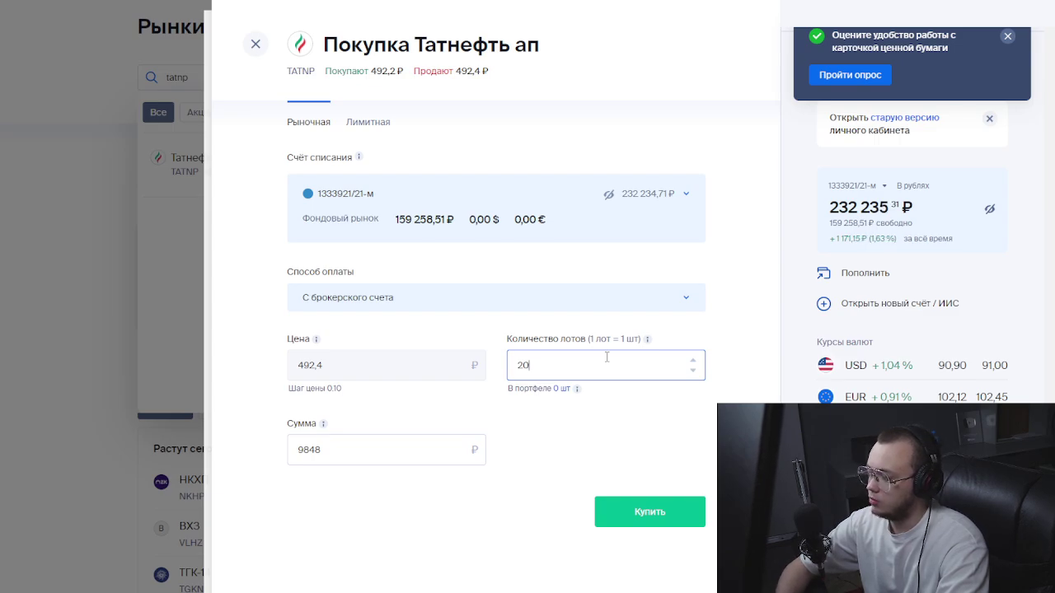
{"action": "key", "text": "BackSpace"}
{"action": "type", "text": "30"}
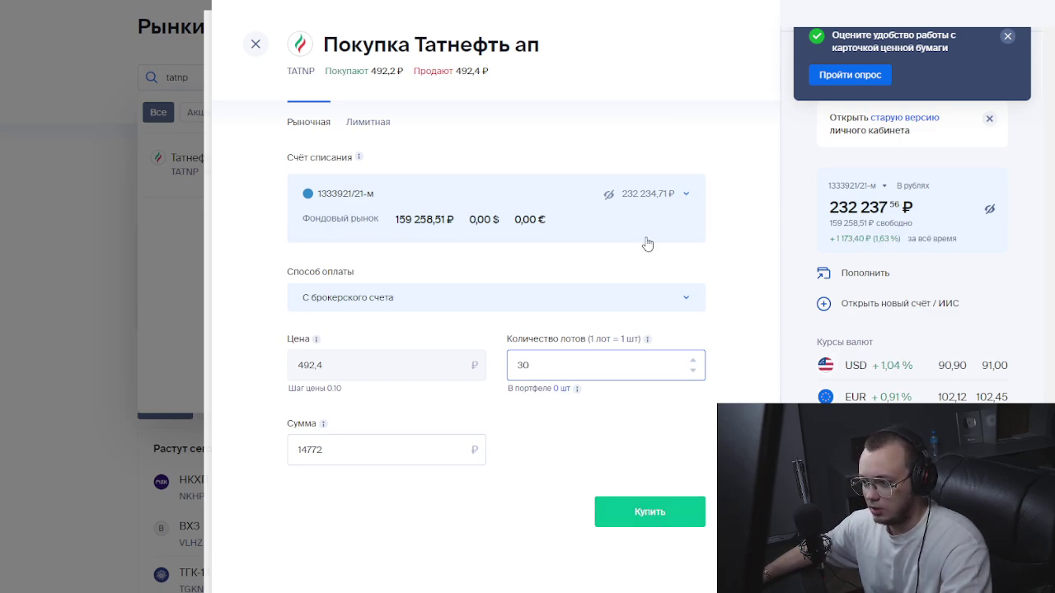
{"action": "left_click", "coordinate": [638, 511]}
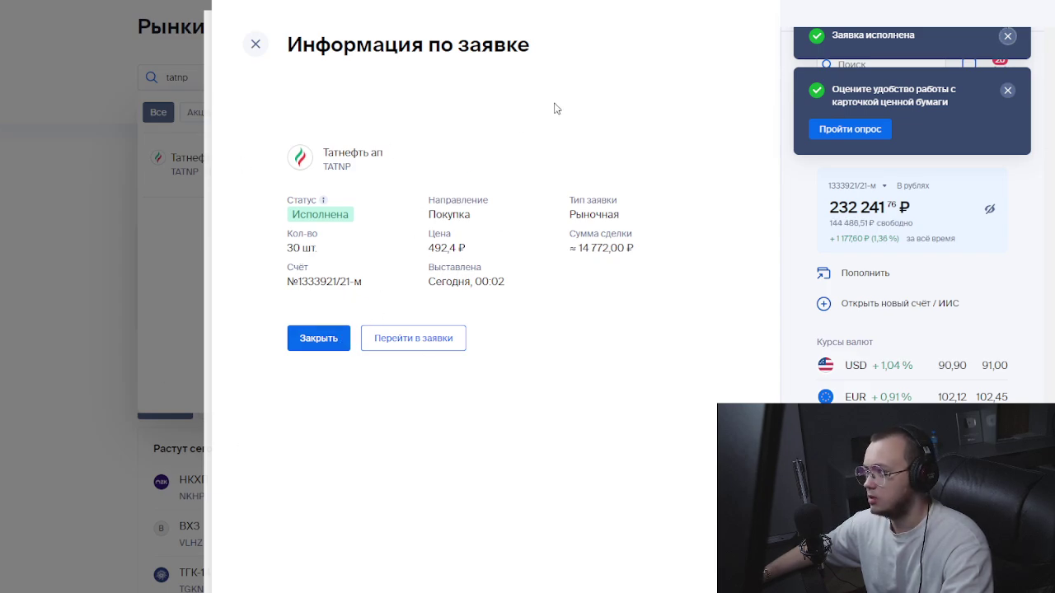
{"action": "left_click", "coordinate": [1007, 37]}
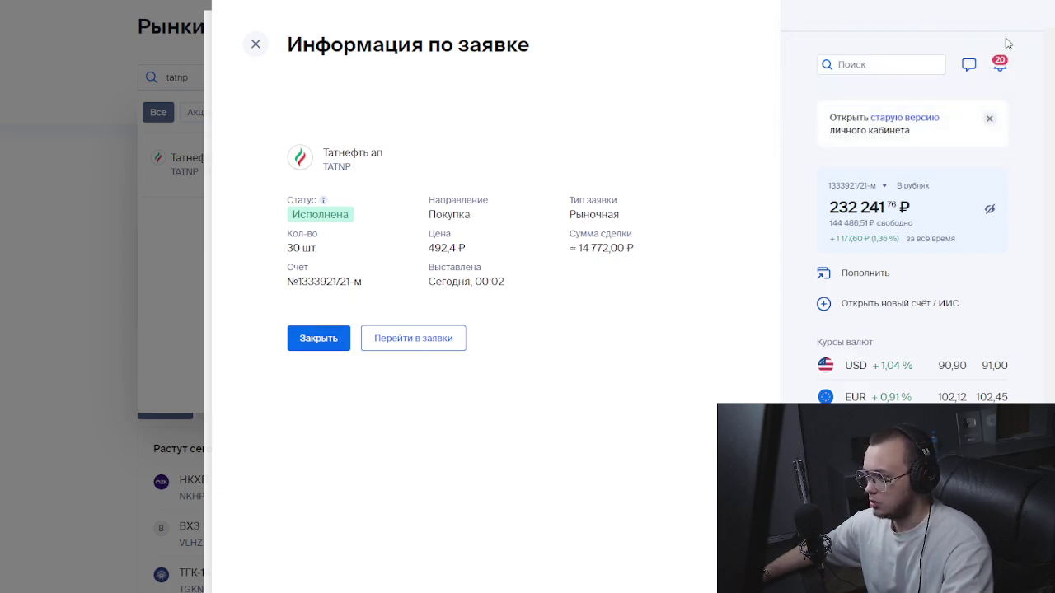
{"action": "left_click", "coordinate": [306, 341]}
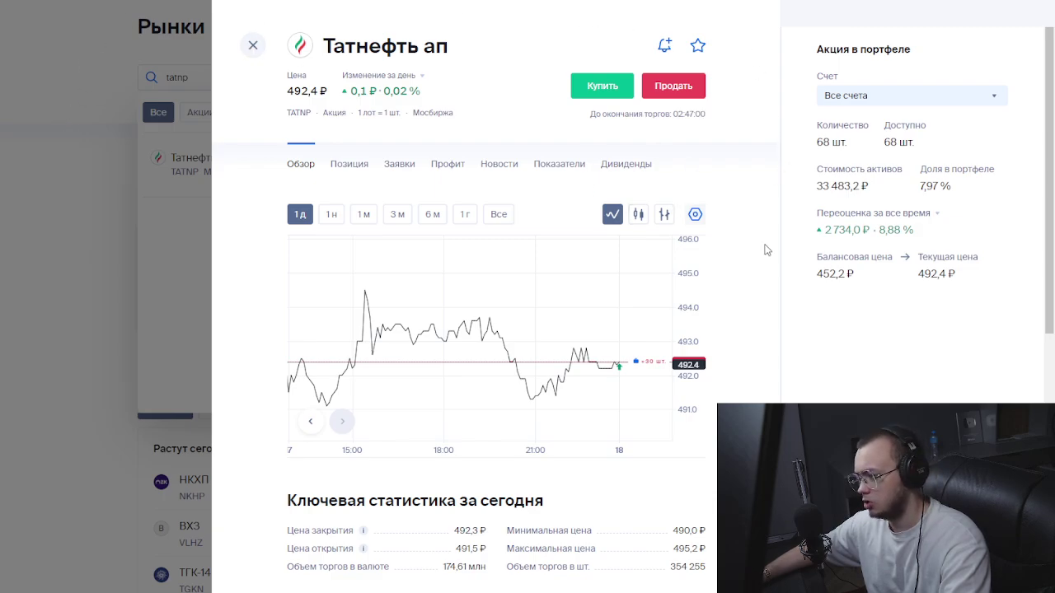
{"action": "left_click", "coordinate": [253, 47]}
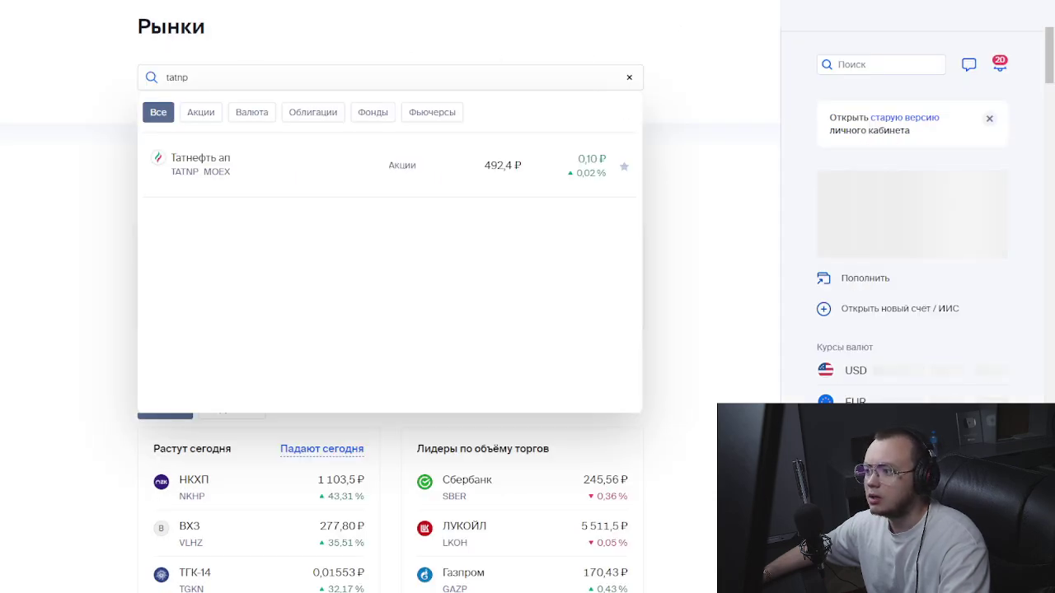
- Return to the finance spreadsheet and review the Ростелеком row's ticker, price and invested amount
{"action": "key", "text": "alt+Tab"}
{"action": "left_click_drag", "start_coordinate": [95, 278], "coordinate": [359, 282]}
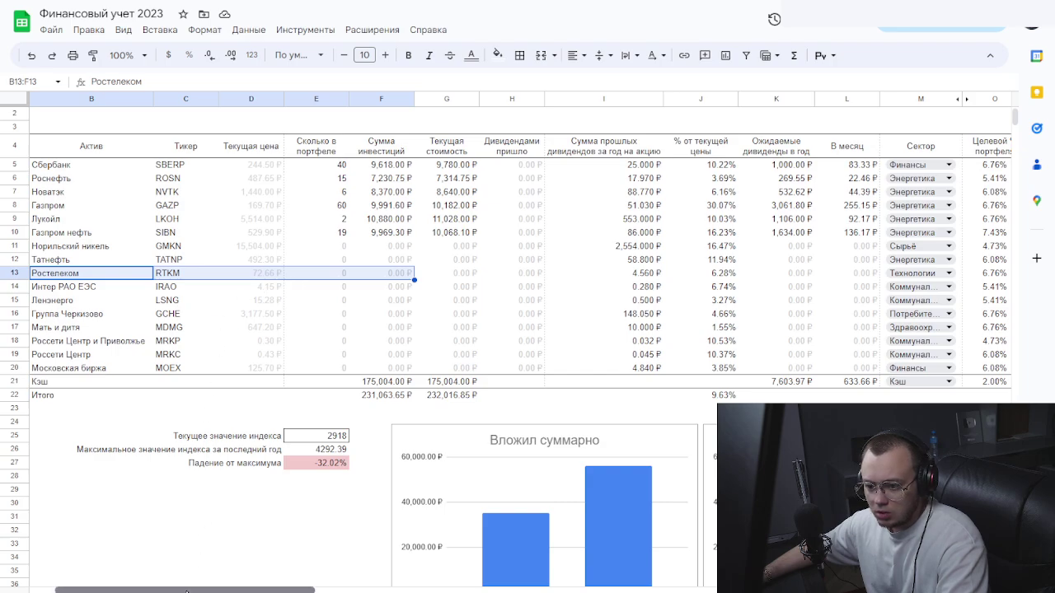
{"action": "mouse_move", "coordinate": [188, 591]}
{"action": "left_mouse_down"}
{"action": "mouse_move", "coordinate": [301, 591]}
{"action": "mouse_move", "coordinate": [193, 592]}
{"action": "left_mouse_up"}
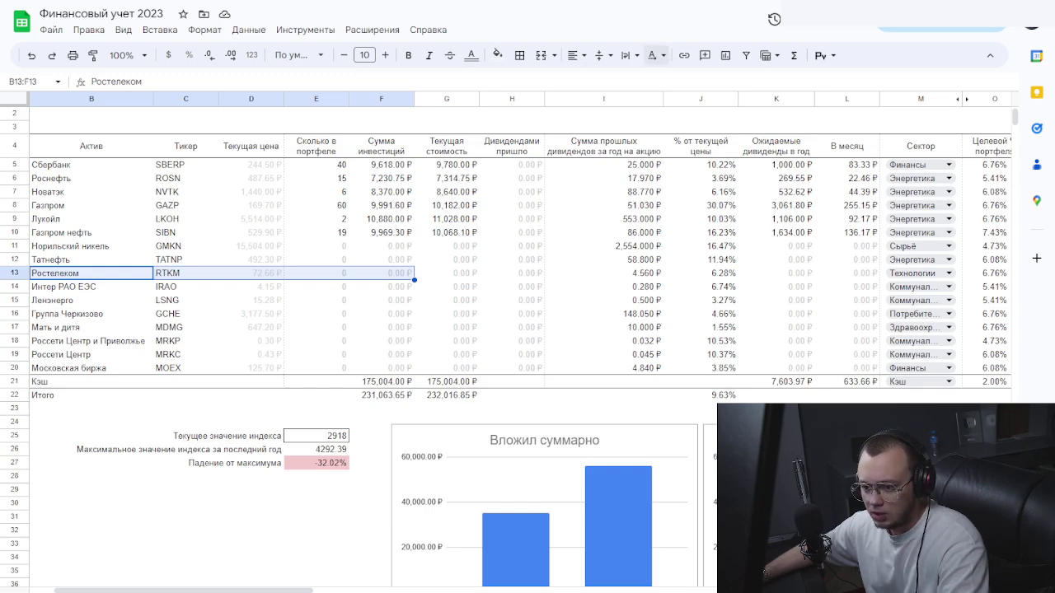
- Switch back to the broker site, search for rtkm and open the purchase form for Ростелеком
{"action": "key", "text": "ctrl+Tab"}
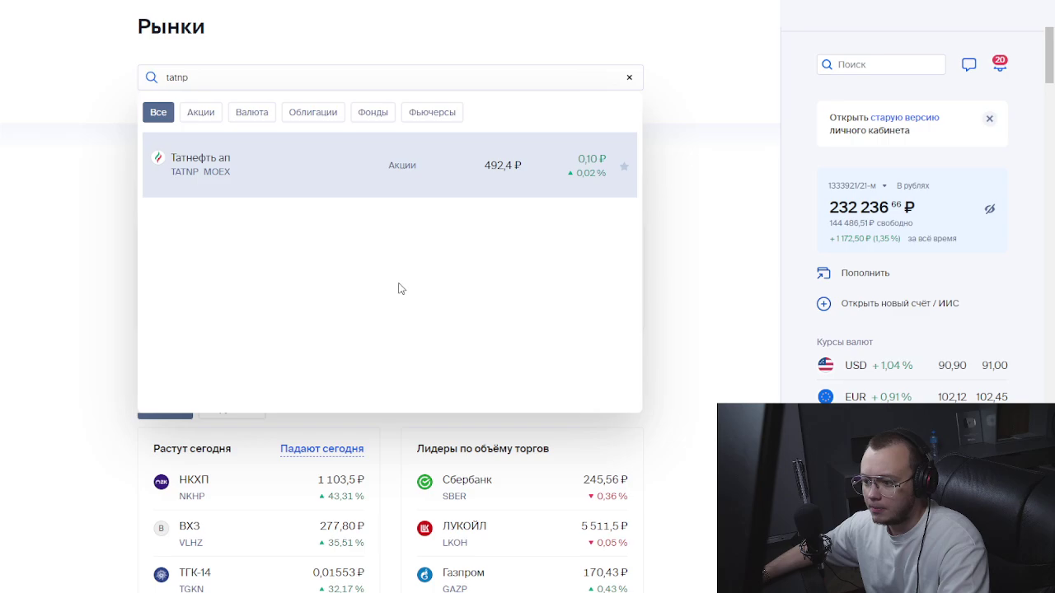
{"action": "left_click", "coordinate": [284, 84]}
{"action": "type", "text": "пtkm"}
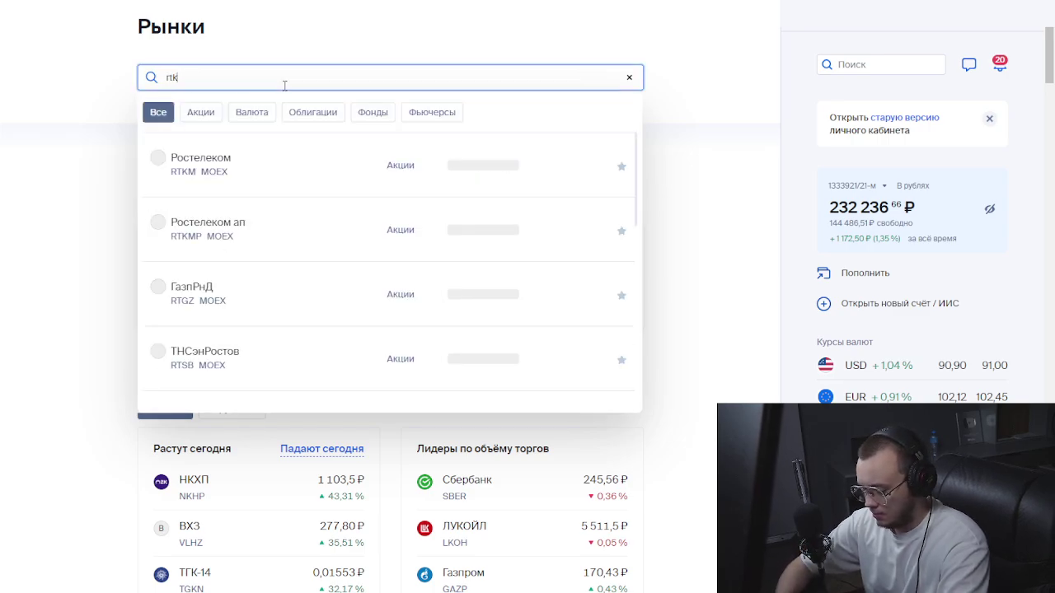
{"action": "left_click", "coordinate": [328, 172]}
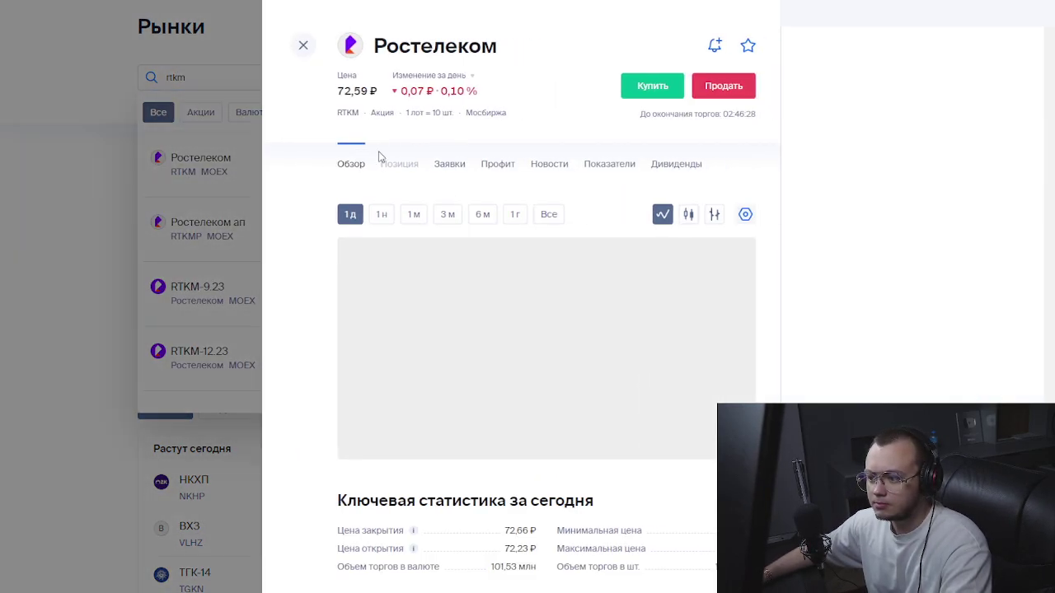
{"action": "left_click", "coordinate": [592, 86]}
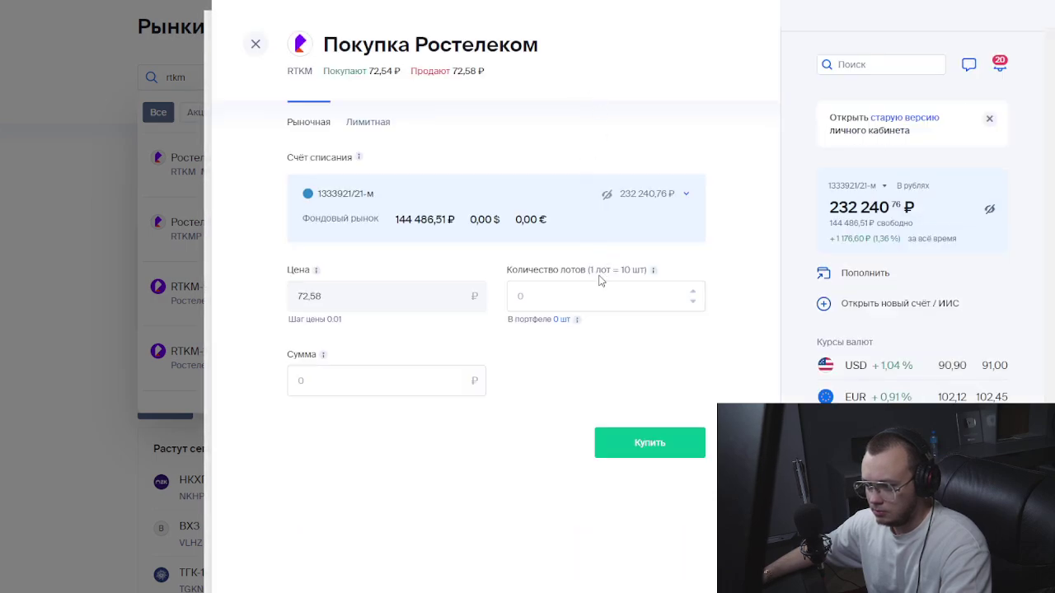
- Buy 21 lots of Ростелеком at the market price
{"action": "left_click", "coordinate": [569, 301]}
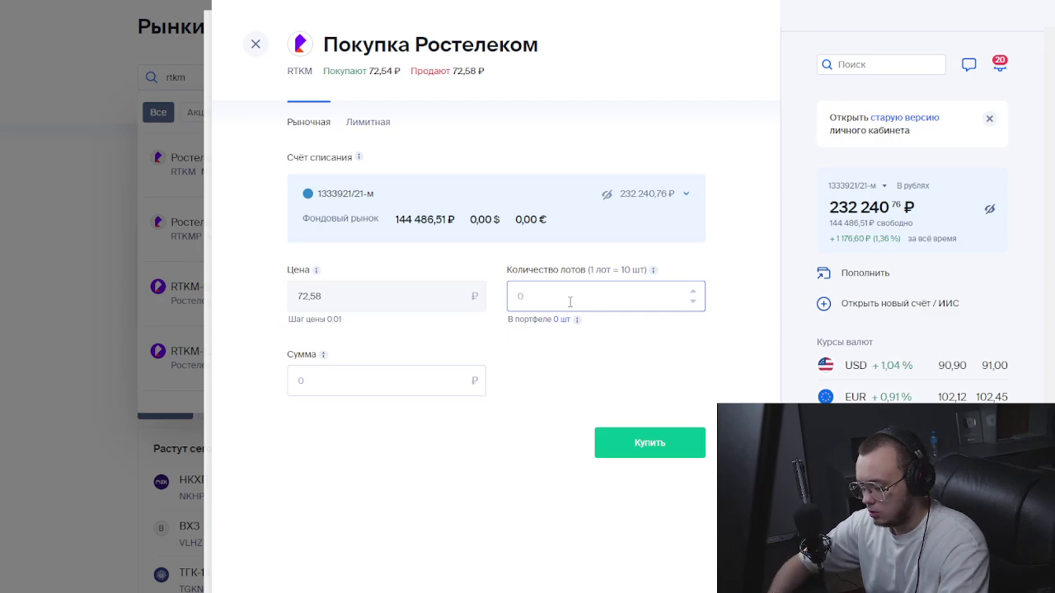
{"action": "type", "text": "200"}
{"action": "key", "text": "BackSpace"}
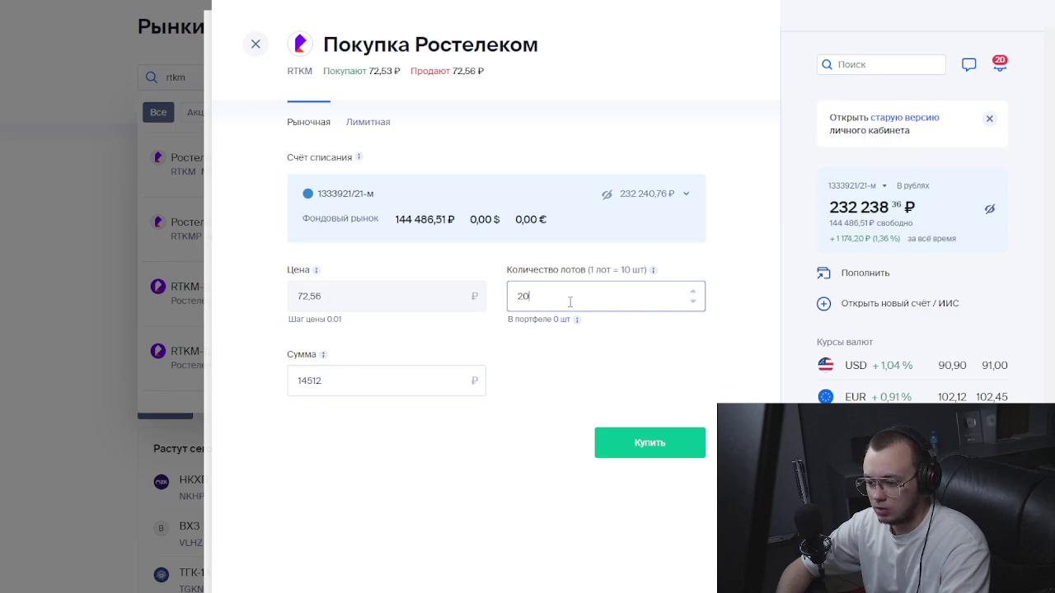
{"action": "type", "text": "0"}
{"action": "key", "text": "BackSpace"}
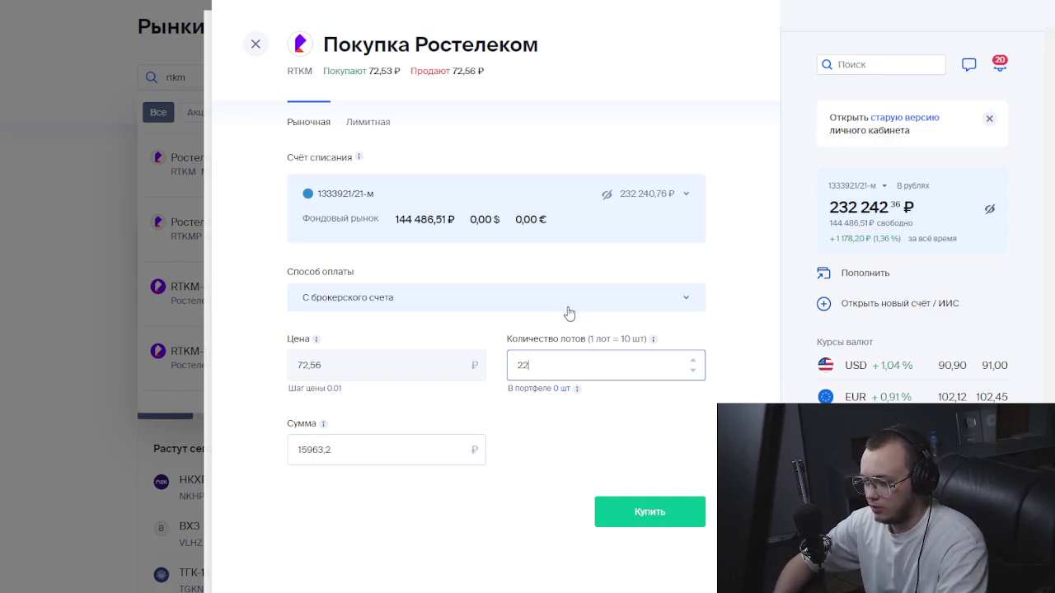
{"action": "key", "text": "BackSpace"}
{"action": "type", "text": "1"}
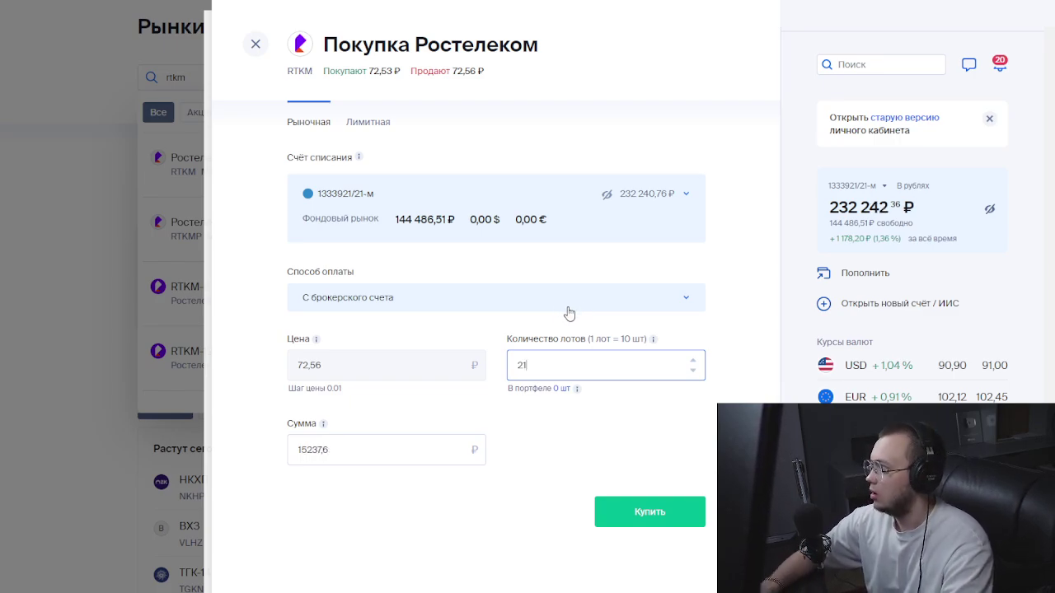
{"action": "left_click", "coordinate": [644, 516]}
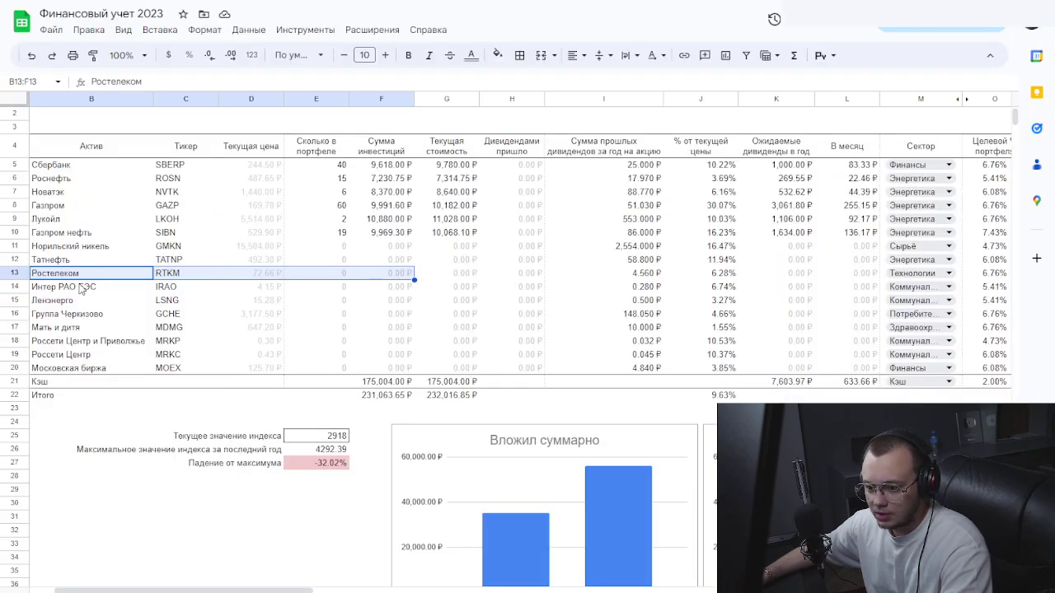
- In the finance spreadsheet, review the Интер РАО ЕЭС row's ticker, price and difference from the target share
{"action": "left_click_drag", "start_coordinate": [81, 288], "coordinate": [369, 290]}
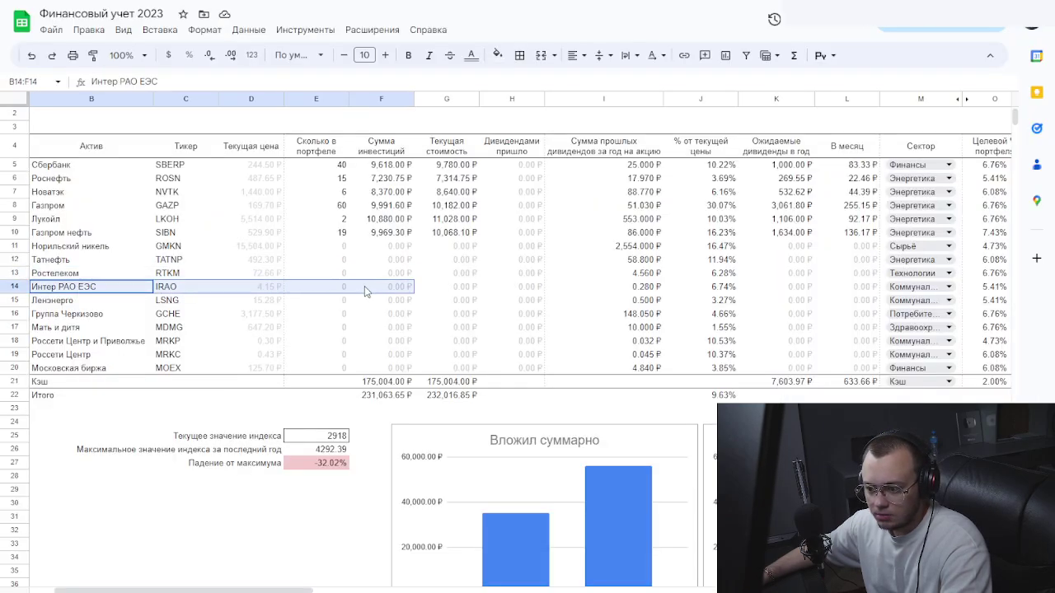
{"action": "left_click_drag", "start_coordinate": [281, 590], "coordinate": [393, 590]}
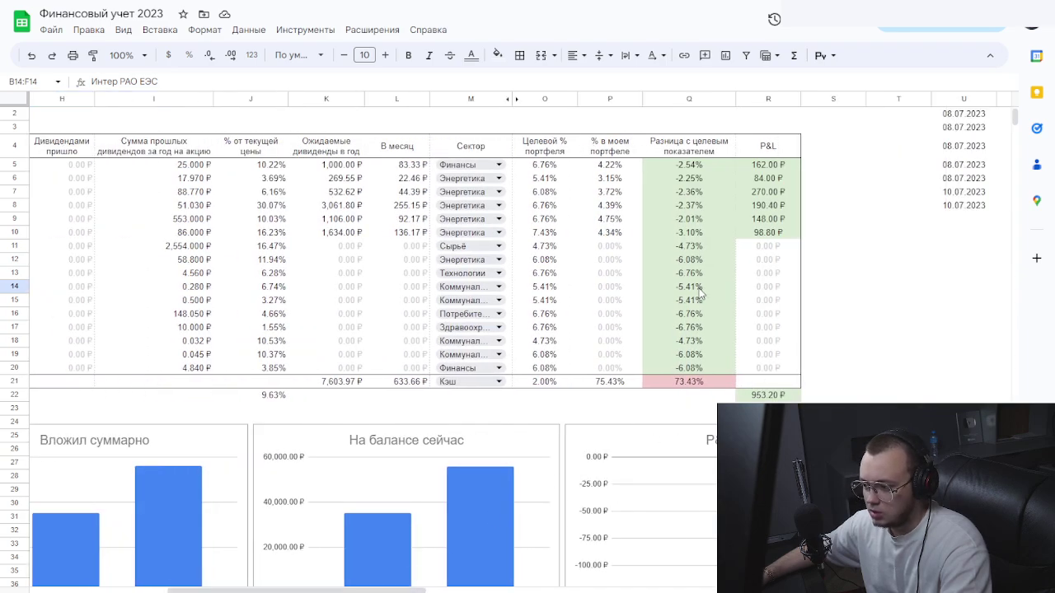
{"action": "left_click_drag", "start_coordinate": [412, 590], "coordinate": [275, 591]}
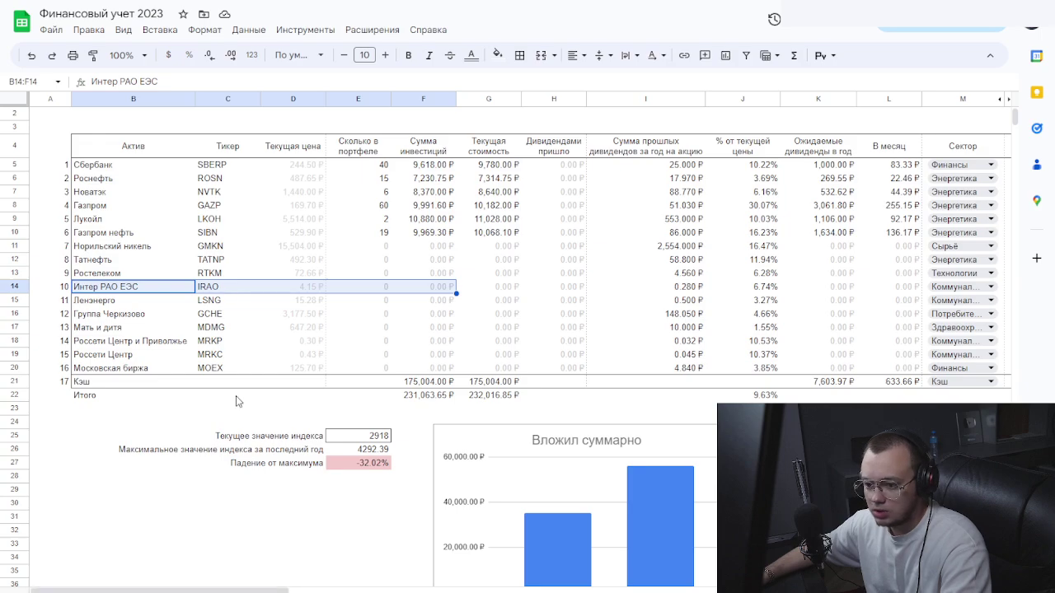
{"action": "left_click", "coordinate": [218, 290]}
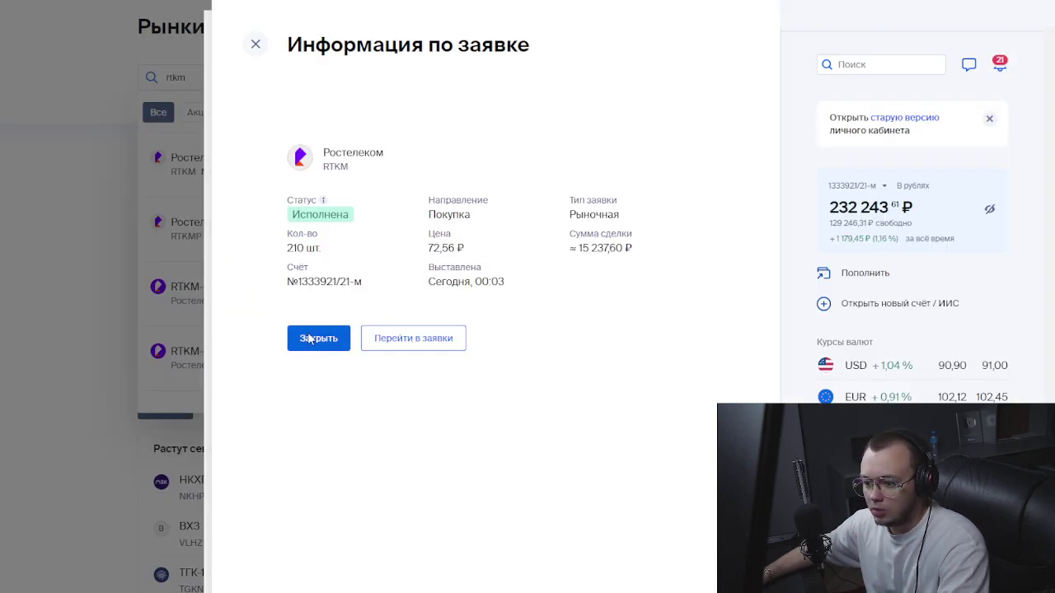
- Close the Ростелеком order details on the broker site, search for irao and open the purchase form for Интер РАО
{"action": "left_click", "coordinate": [309, 338]}
{"action": "left_click", "coordinate": [101, 170]}
{"action": "left_click", "coordinate": [227, 77]}
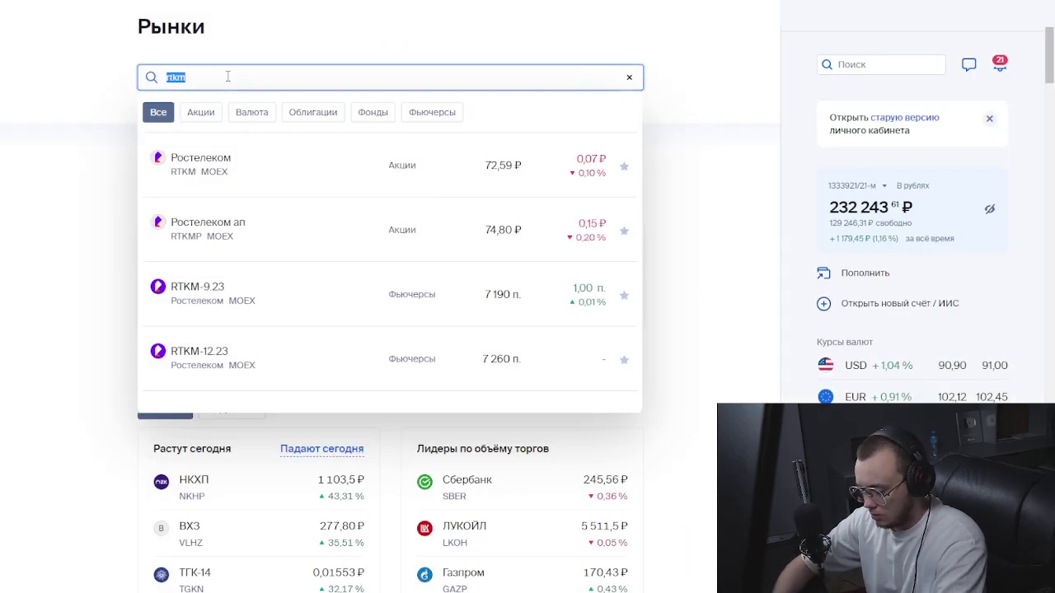
{"action": "type", "text": "ir"}
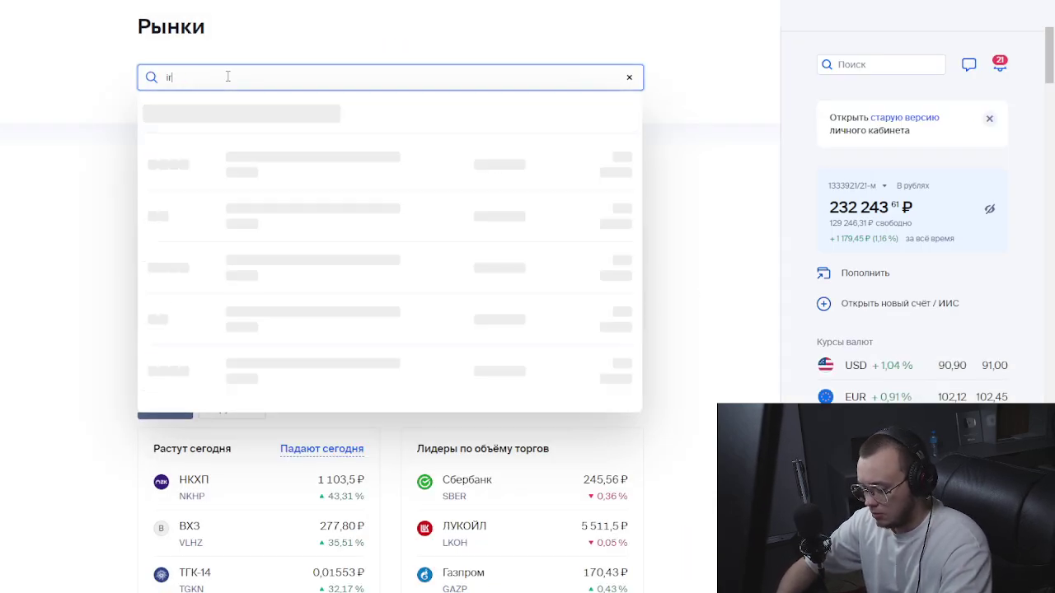
{"action": "type", "text": "ao"}
{"action": "left_click", "coordinate": [245, 165]}
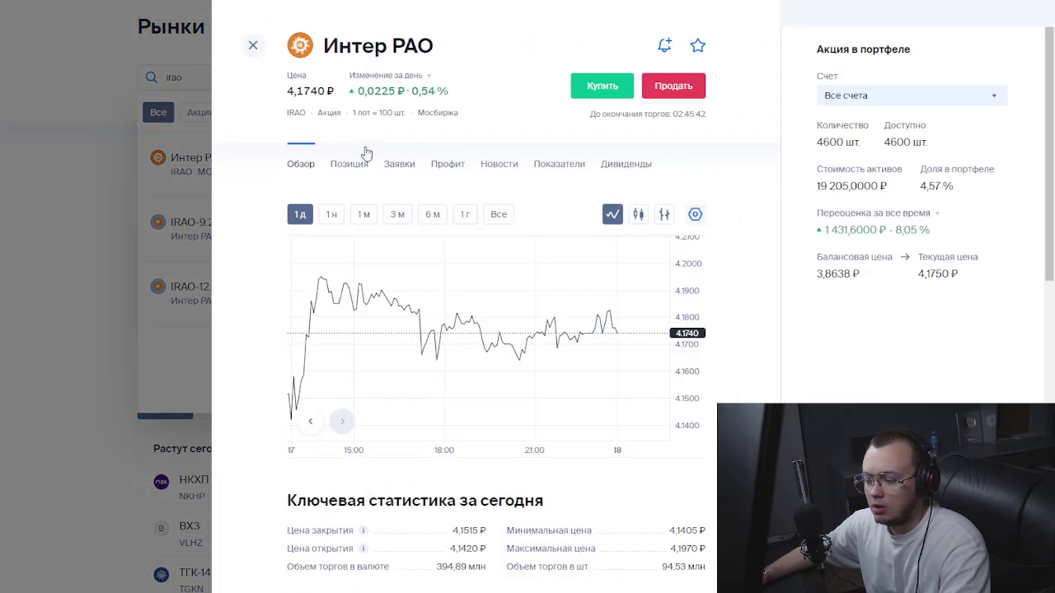
{"action": "left_click", "coordinate": [606, 86]}
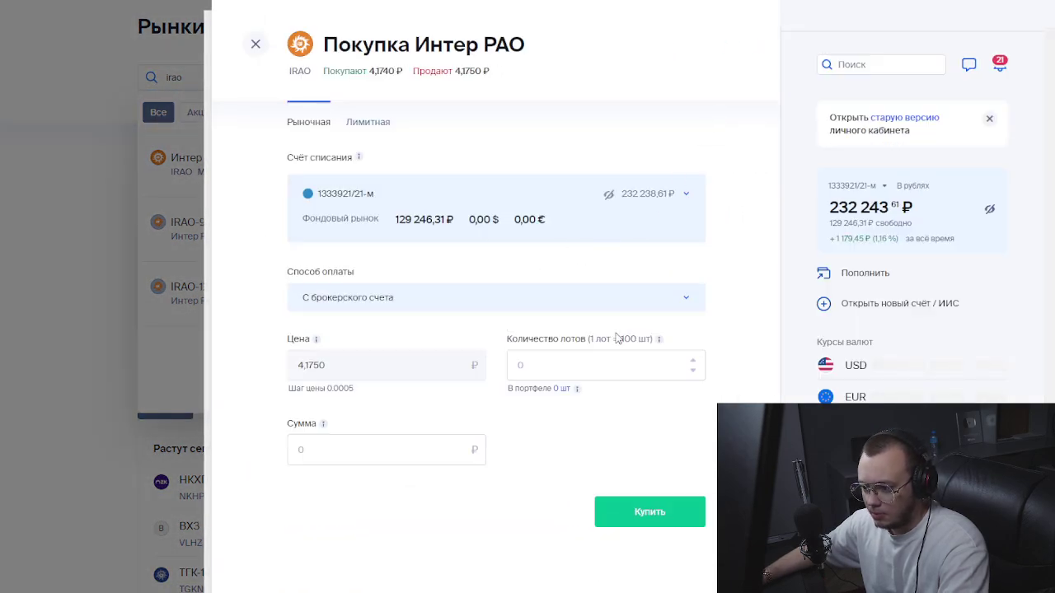
- Buy 34 lots of Интер РАО at the market price and close the order details and share card
{"action": "left_click", "coordinate": [588, 363]}
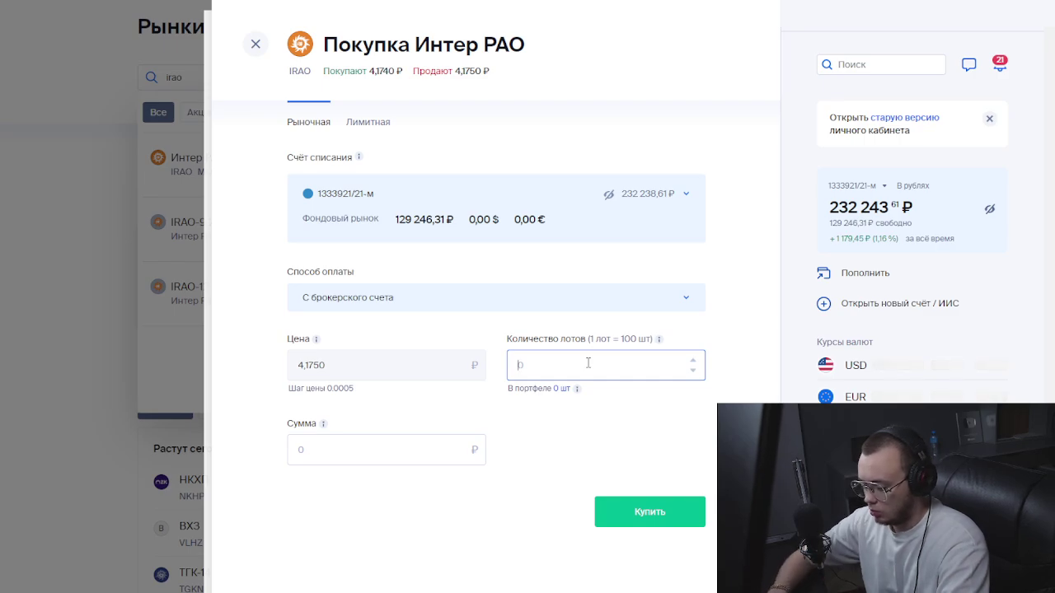
{"action": "type", "text": "20"}
{"action": "key", "text": "BackSpace"}
{"action": "key", "text": "BackSpace"}
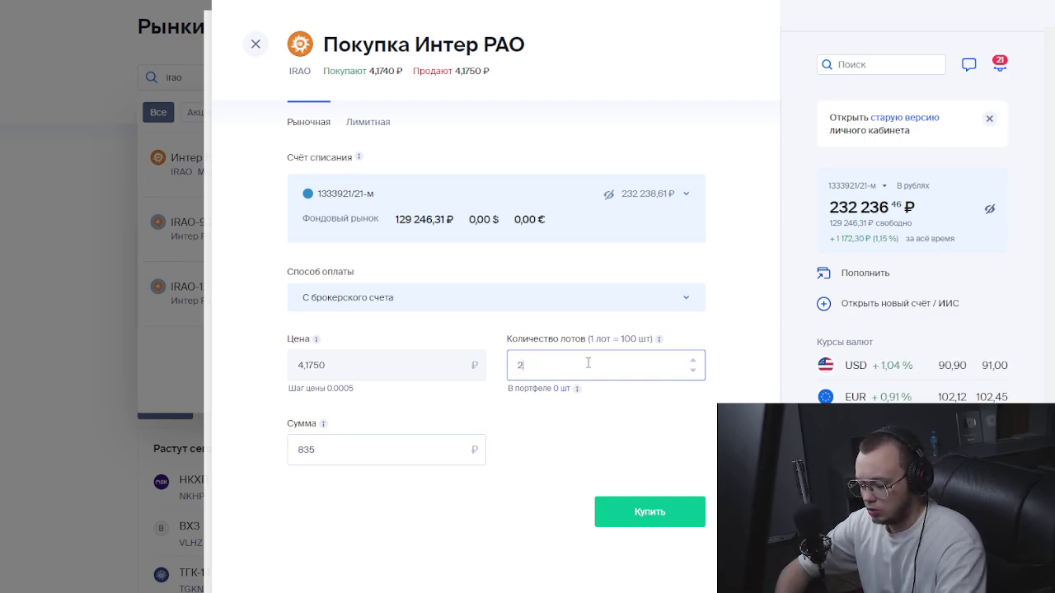
{"action": "type", "text": "30"}
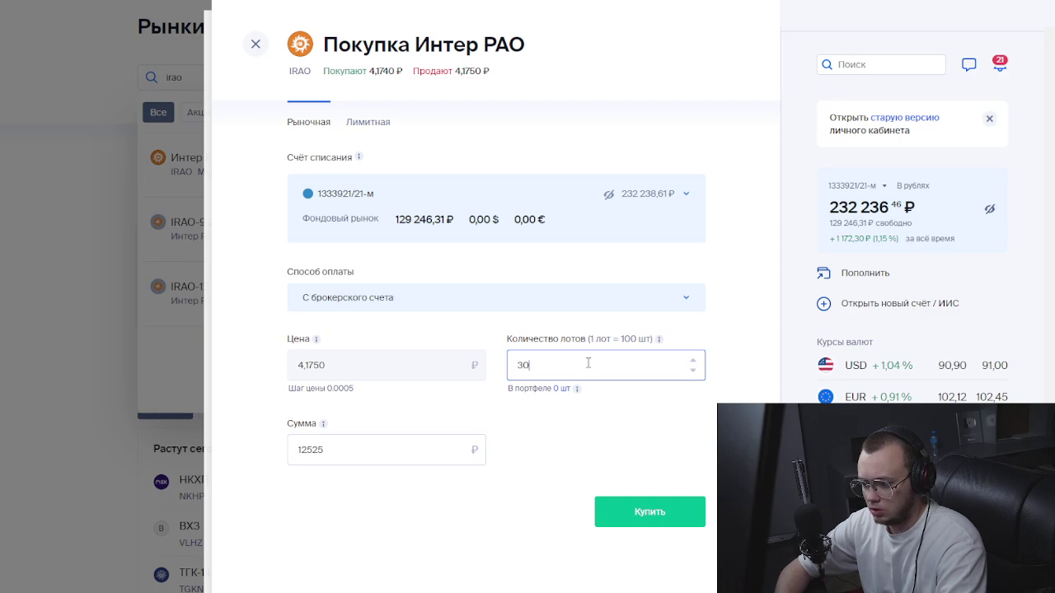
{"action": "type", "text": "4"}
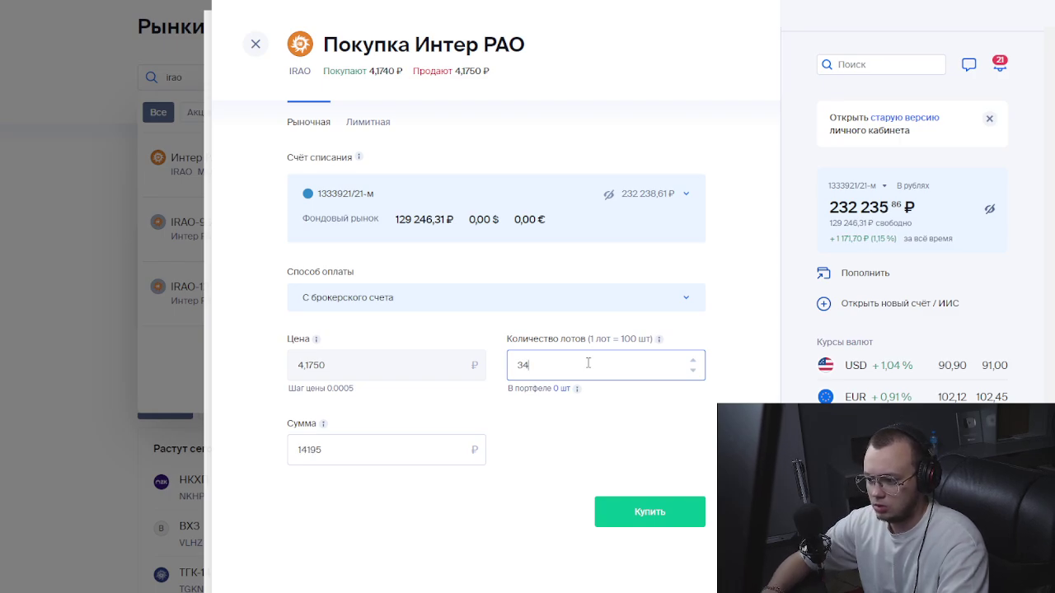
{"action": "left_click", "coordinate": [650, 512]}
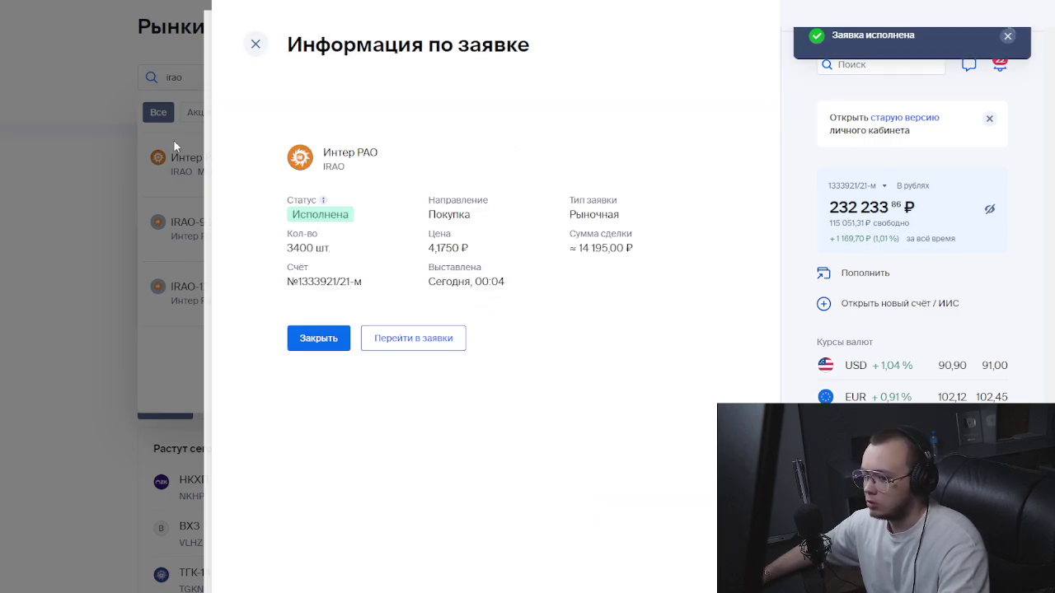
{"action": "left_click", "coordinate": [256, 44]}
{"action": "left_click", "coordinate": [247, 43]}
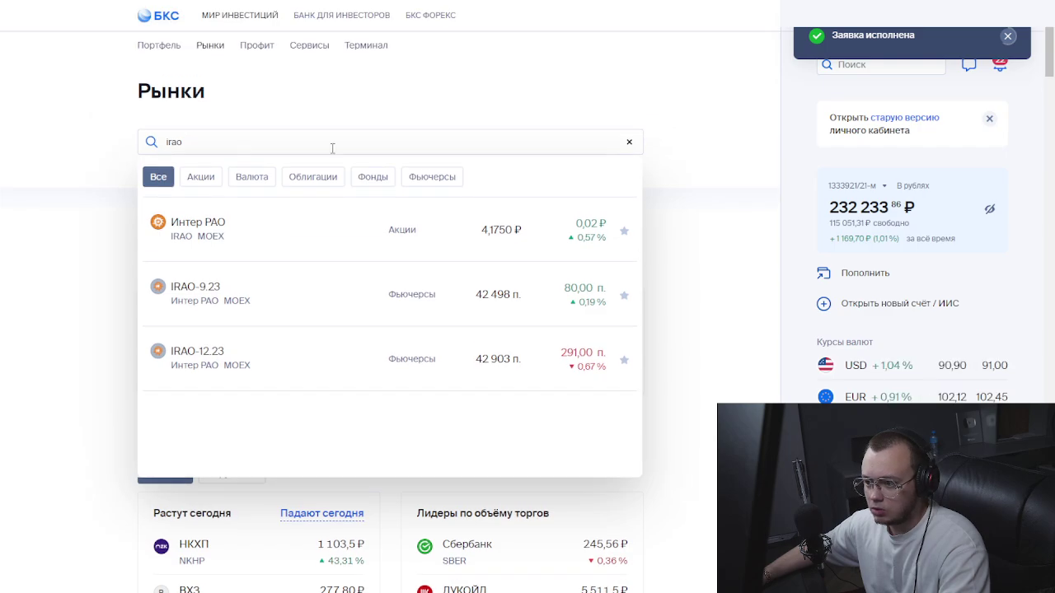
- Check the broker portfolio's cash and holdings, and review the Ленэнерго row's ticker and target share in the finance spreadsheet
{"action": "left_click", "coordinate": [180, 44]}
{"action": "scroll", "coordinate": [383, 210], "scroll_direction": "down", "scroll_amount": 3}
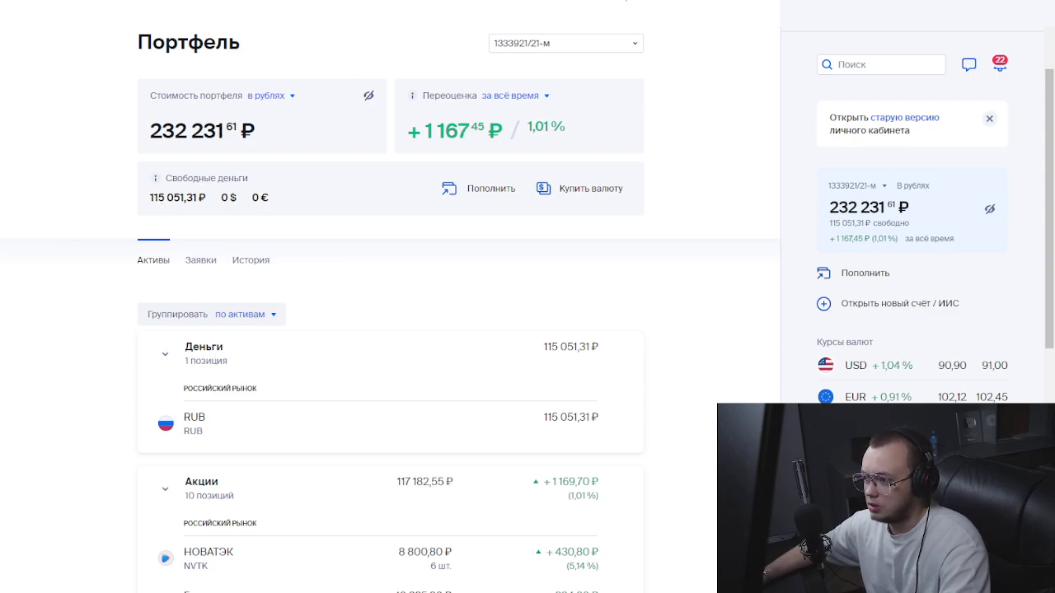
{"action": "key", "text": "ctrl+Tab"}
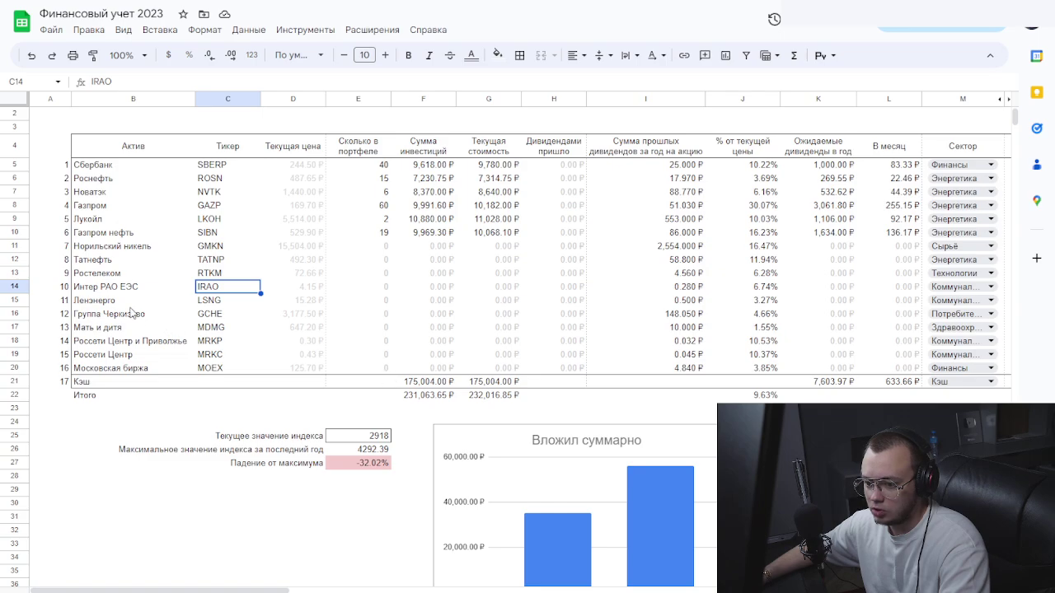
{"action": "left_click_drag", "start_coordinate": [128, 301], "coordinate": [208, 305]}
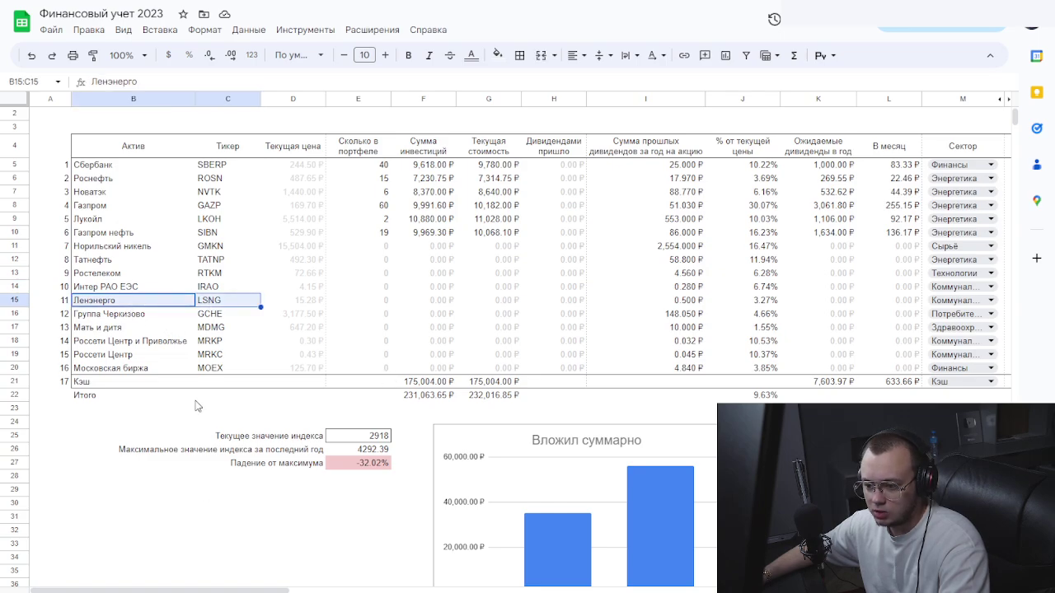
{"action": "left_click", "coordinate": [15, 300]}
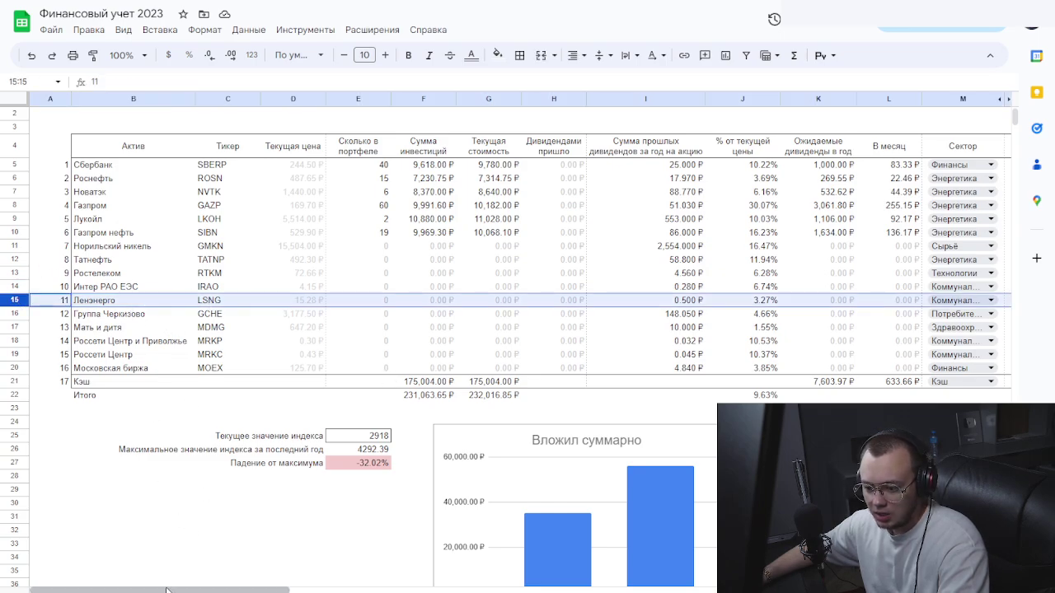
{"action": "left_click_drag", "start_coordinate": [169, 588], "coordinate": [324, 571]}
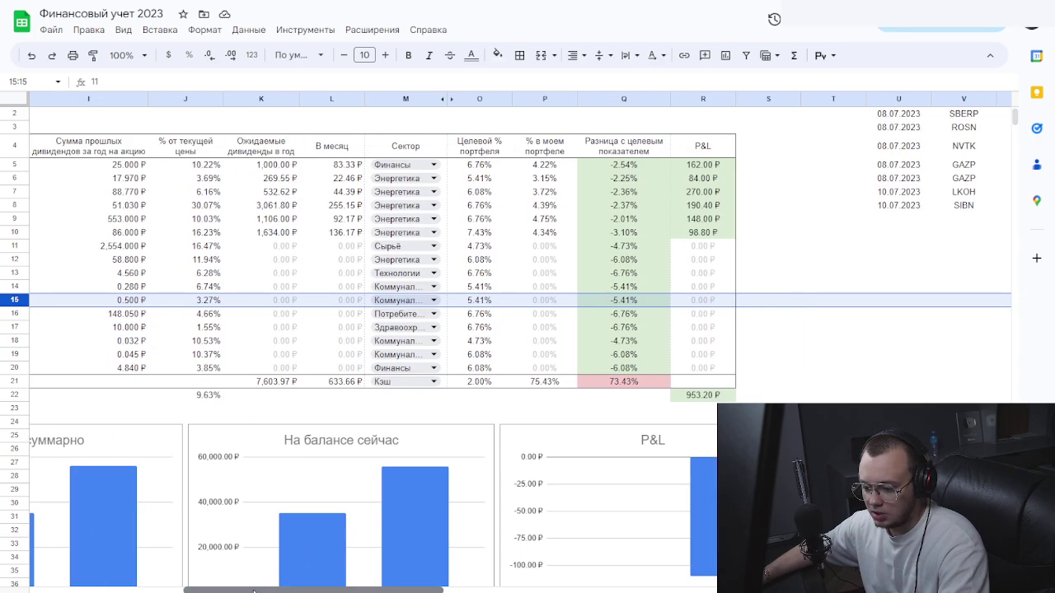
{"action": "left_click_drag", "start_coordinate": [262, 589], "coordinate": [195, 588]}
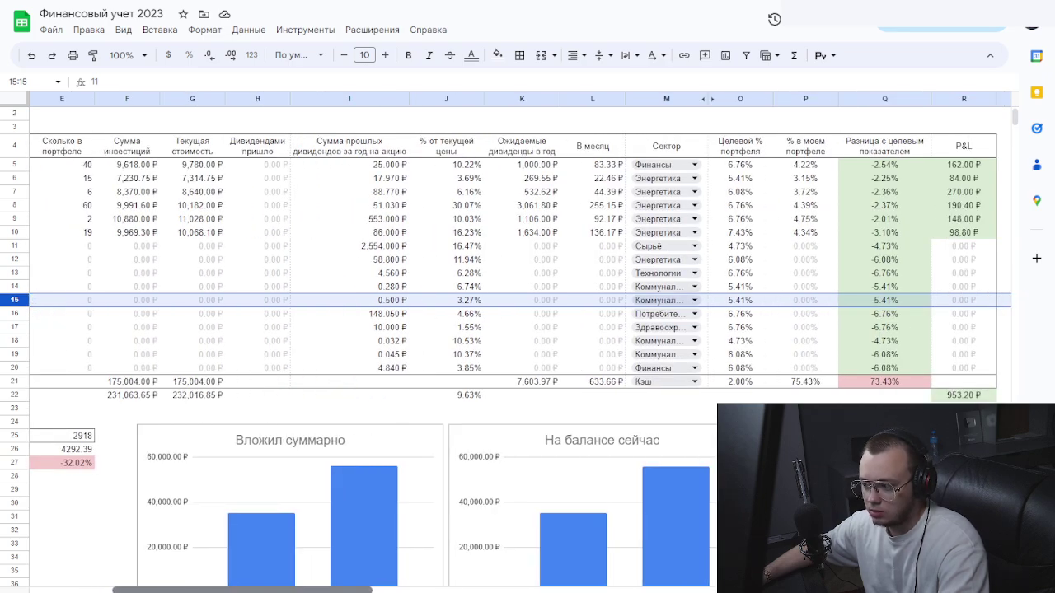
{"action": "left_click_drag", "start_coordinate": [196, 588], "coordinate": [113, 589]}
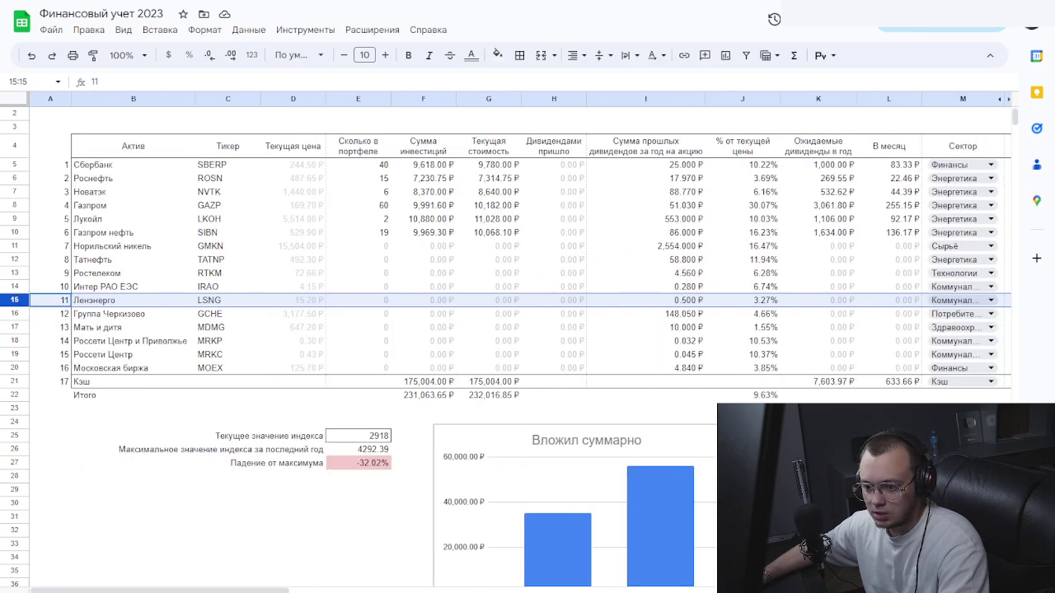
- Switch back to the broker site, search the markets for lsng and view the Россети Ленэнерго ап share card
{"action": "key", "text": "ctrl+Tab"}
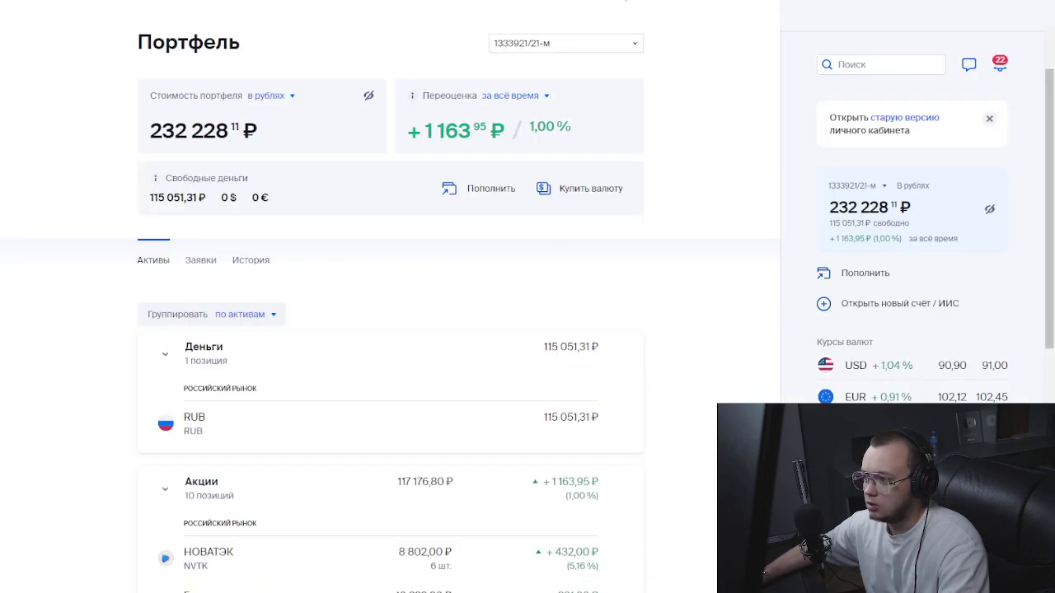
{"action": "scroll", "coordinate": [215, 99], "scroll_direction": "up", "scroll_amount": 2}
{"action": "left_click", "coordinate": [209, 46]}
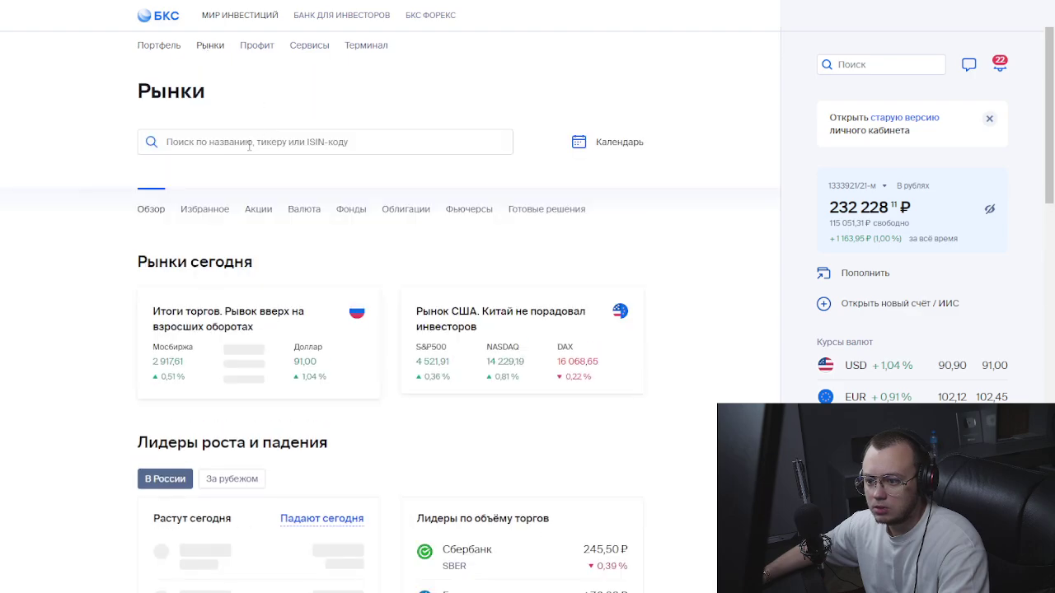
{"action": "left_click", "coordinate": [246, 142]}
{"action": "type", "text": "lsng"}
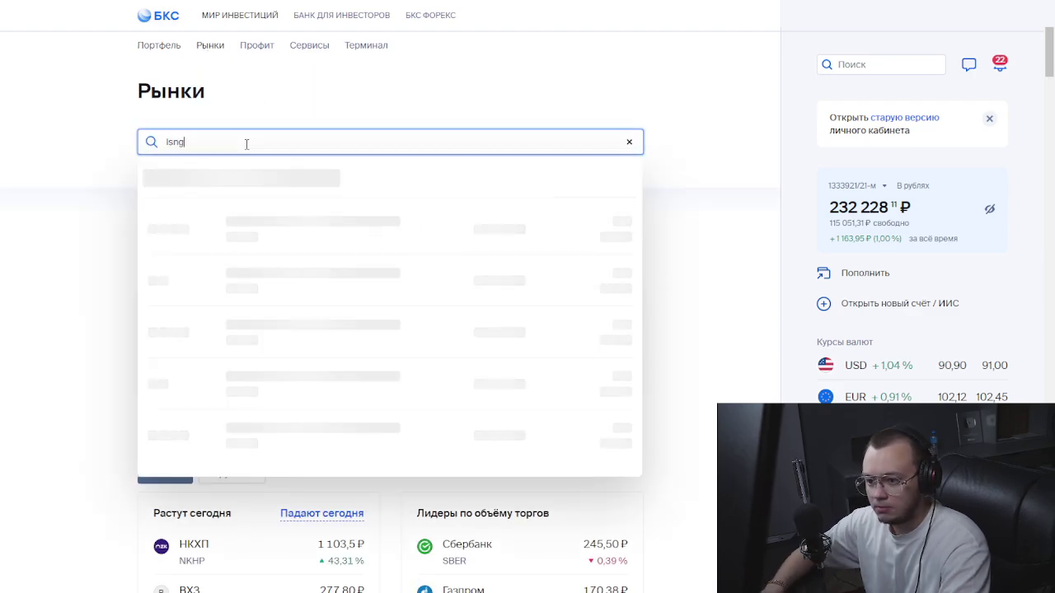
{"action": "left_click", "coordinate": [260, 236]}
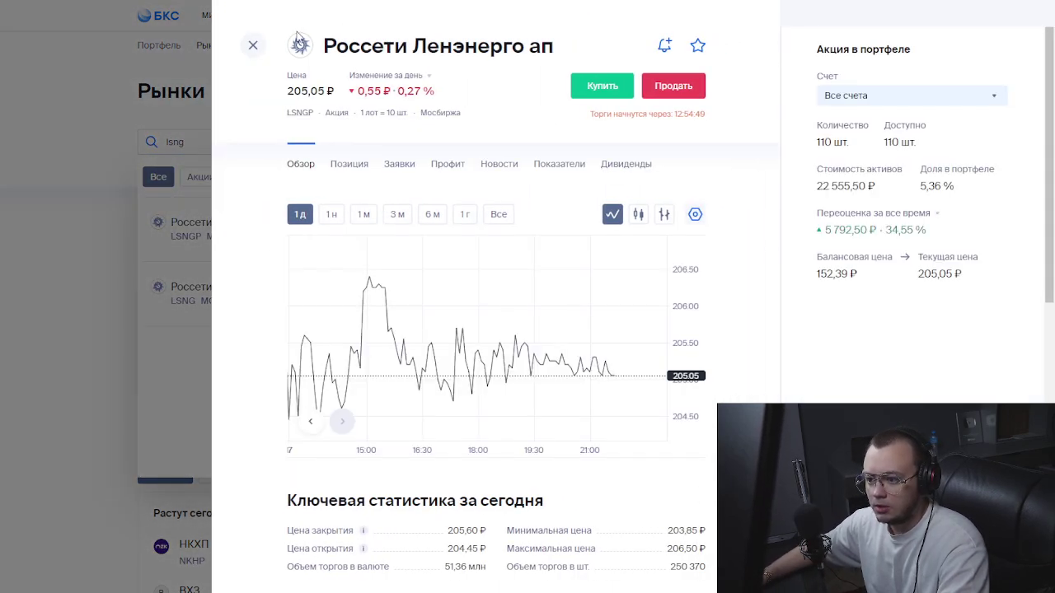
{"action": "left_click", "coordinate": [250, 45]}
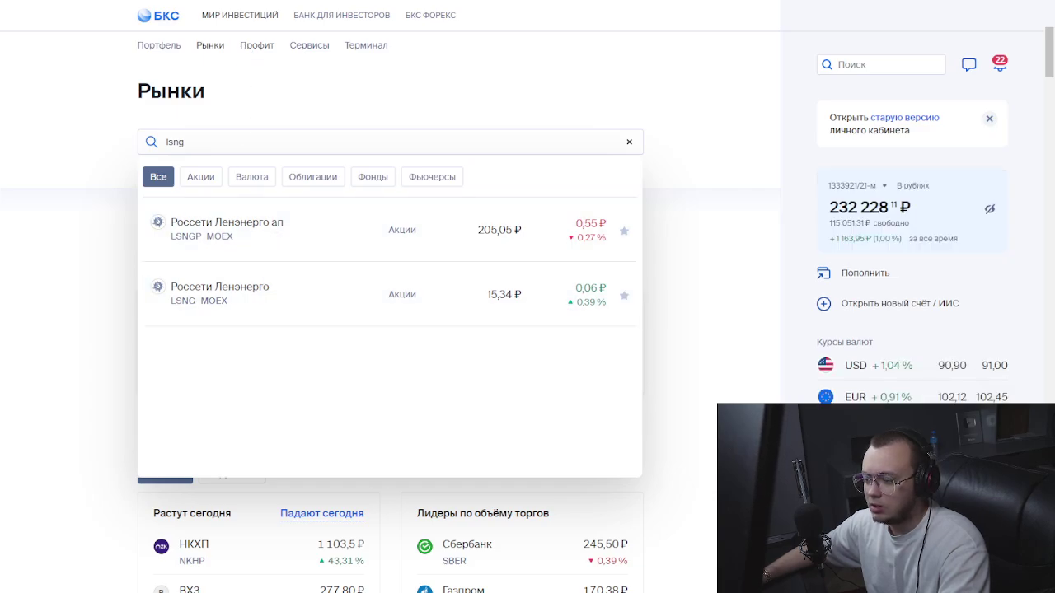
- Compare the Ленэнерго ticker and price in the finance spreadsheet with the ordinary and preferred shares in the broker's search results
{"action": "key", "text": "ctrl+Tab"}
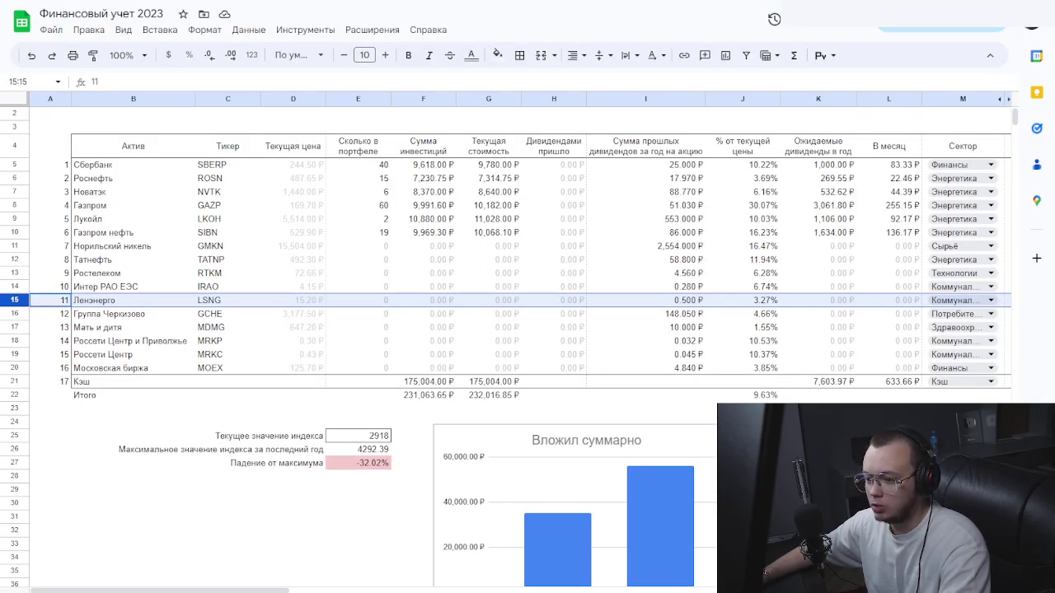
{"action": "key", "text": "ctrl+shift+Tab"}
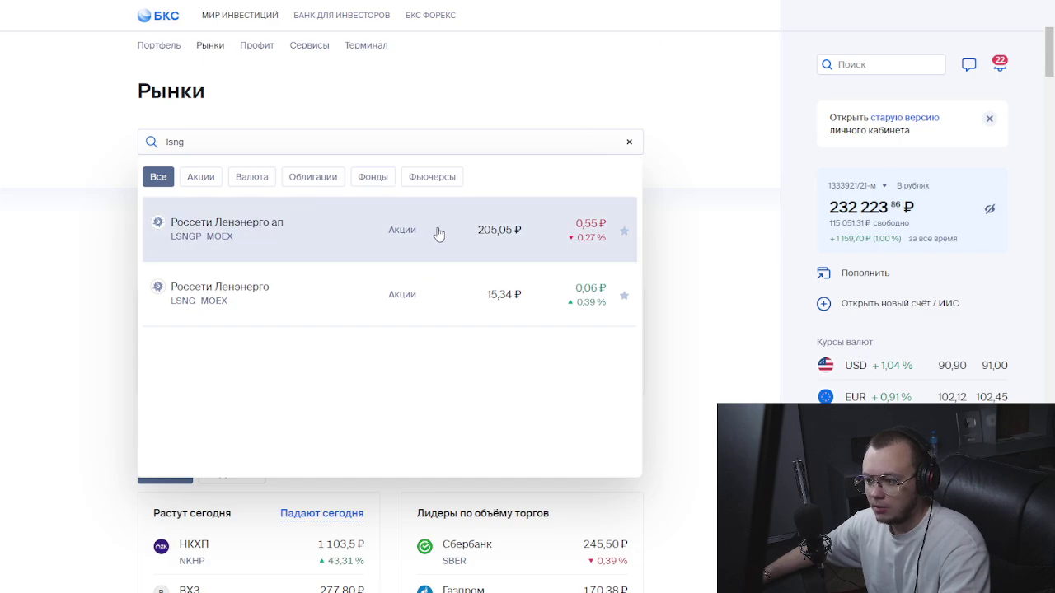
{"action": "key", "text": "ctrl+Tab"}
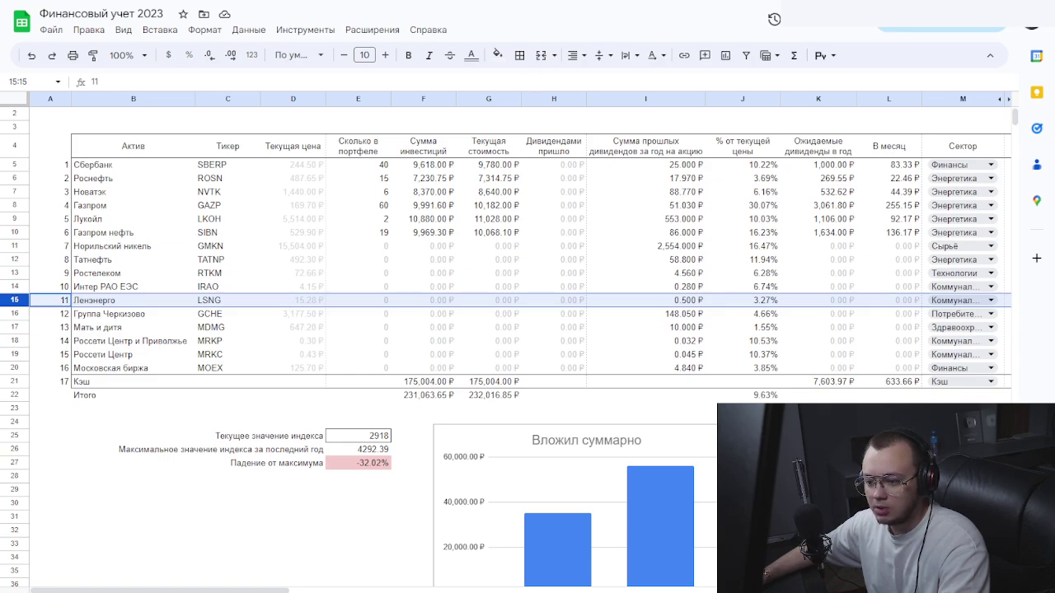
{"action": "key", "text": "ctrl+shift+Tab"}
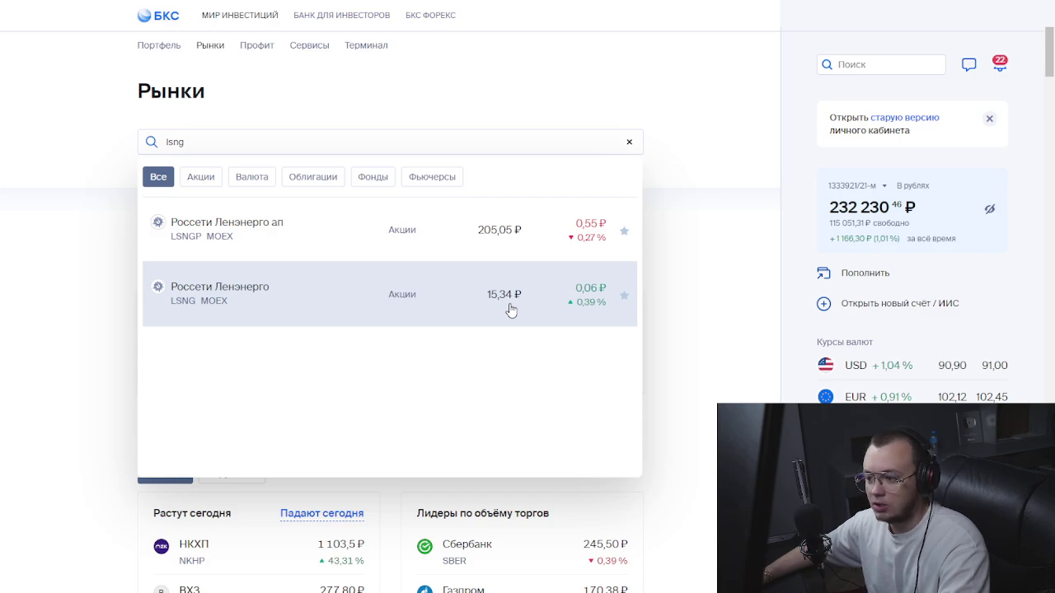
- Open the ordinary Россети Ленэнерго share card, check when trading starts, and try to buy the share before closing the form and card
{"action": "left_click", "coordinate": [512, 310]}
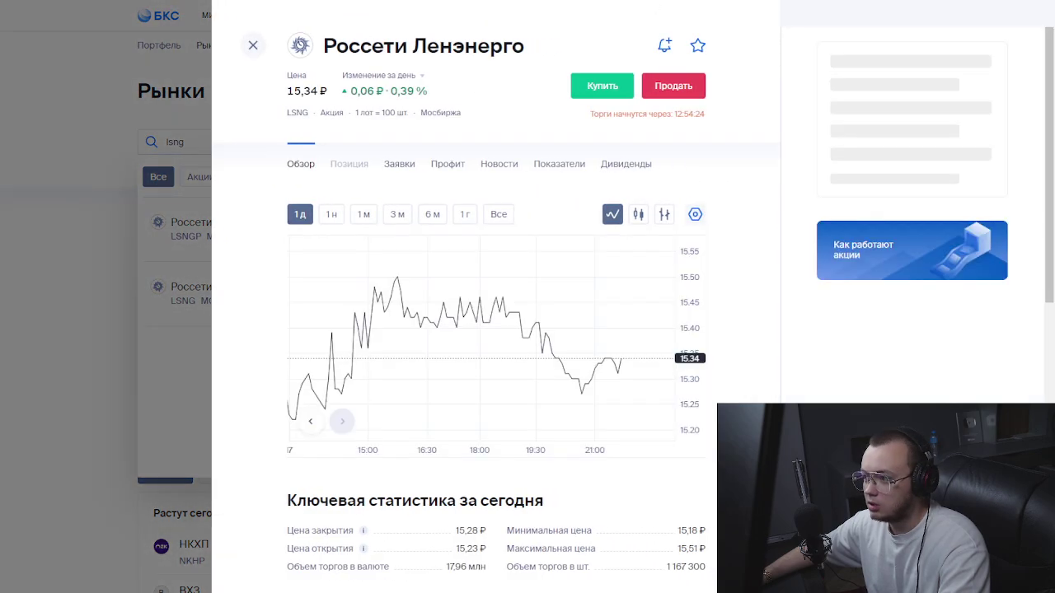
{"action": "key", "text": "ctrl+Tab"}
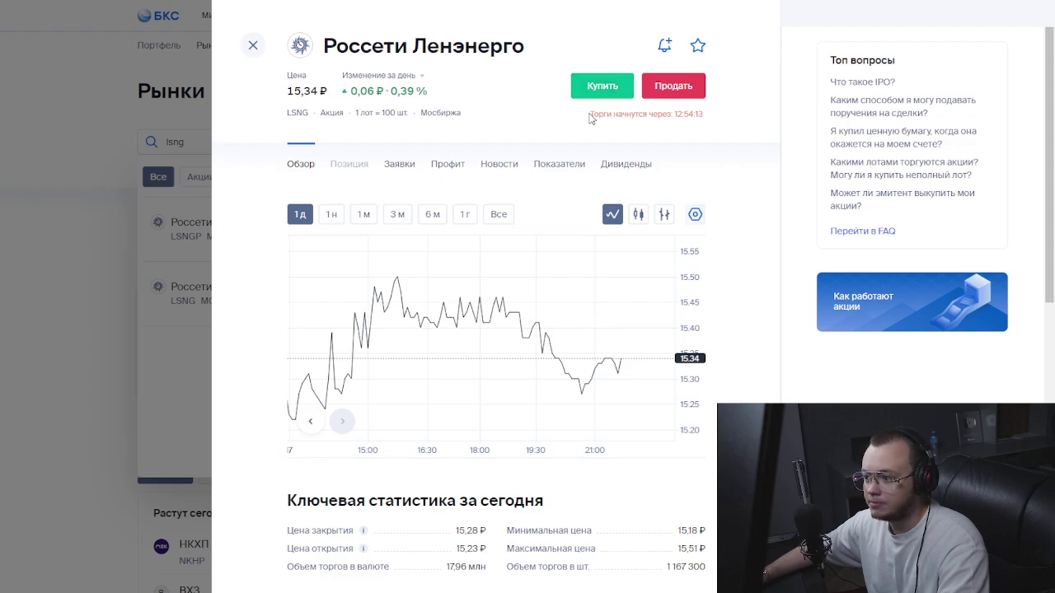
{"action": "left_click_drag", "start_coordinate": [589, 116], "coordinate": [722, 127]}
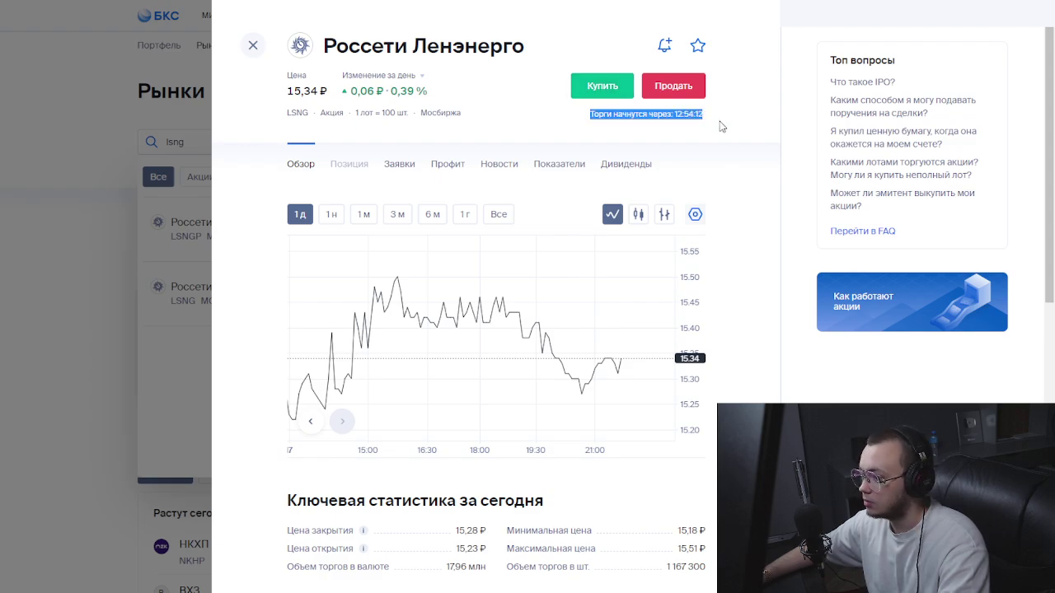
{"action": "left_click", "coordinate": [601, 93]}
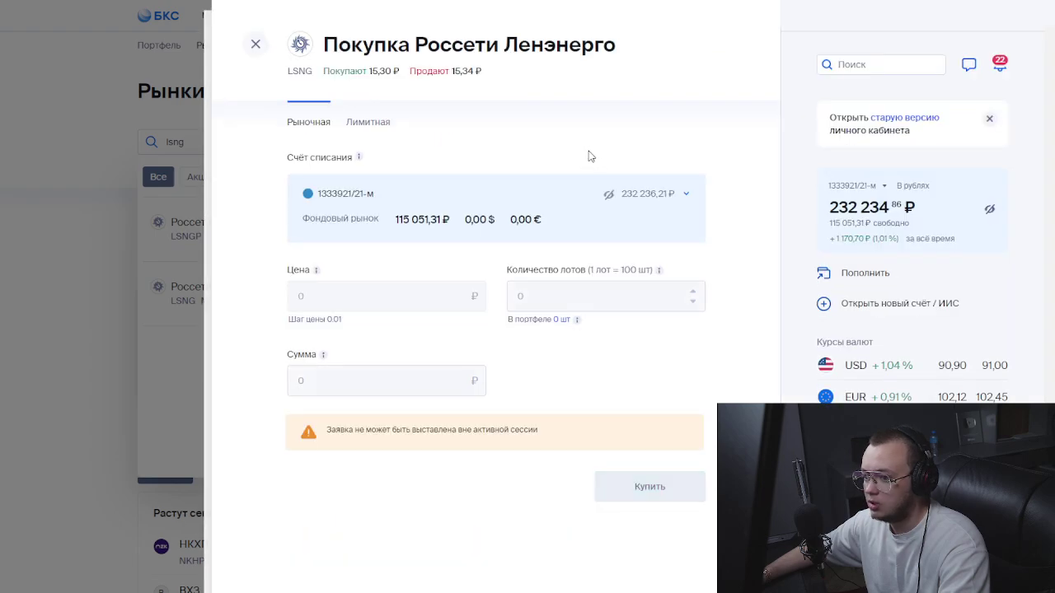
{"action": "left_click", "coordinate": [255, 45]}
{"action": "left_click", "coordinate": [253, 47]}
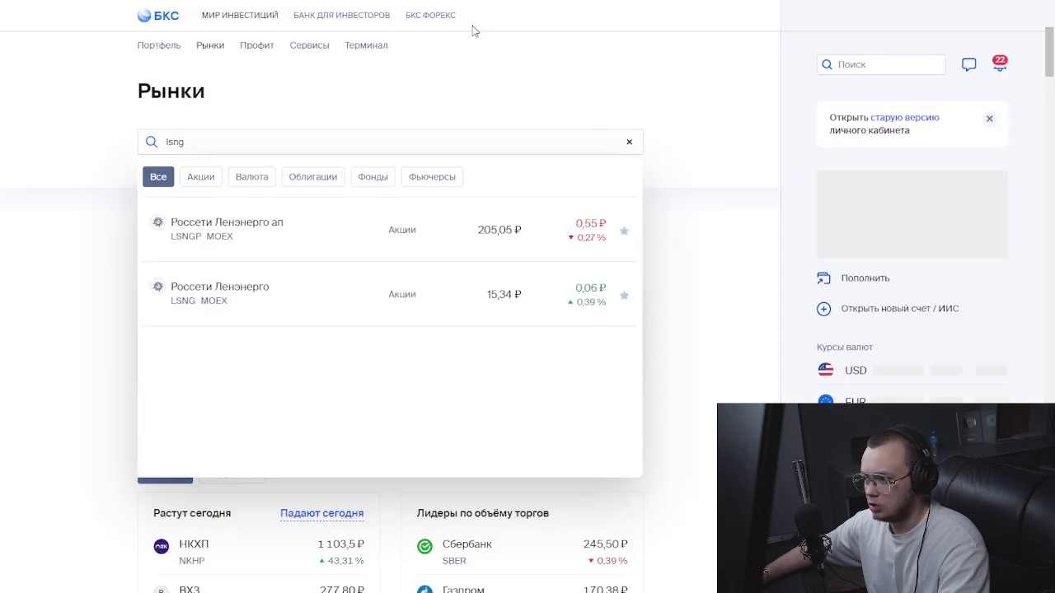
- Look up the Группа Черкизово ticker in the finance spreadsheet, search the broker's markets for gche and open the Черкизово share card
{"action": "key", "text": "ctrl+Tab"}
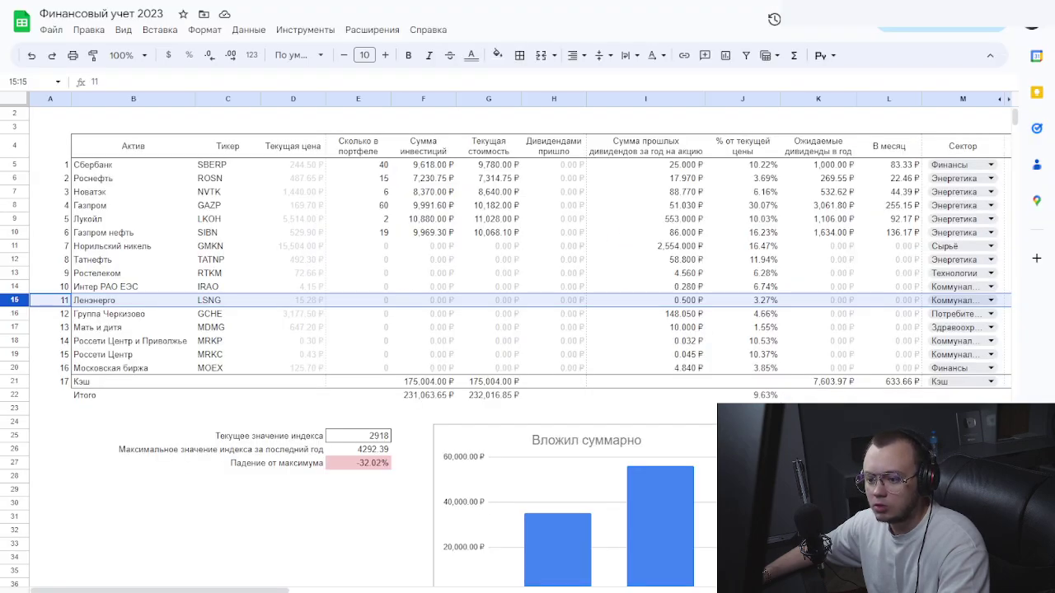
{"action": "key", "text": "ctrl+shift+Tab"}
{"action": "double_click", "coordinate": [289, 138]}
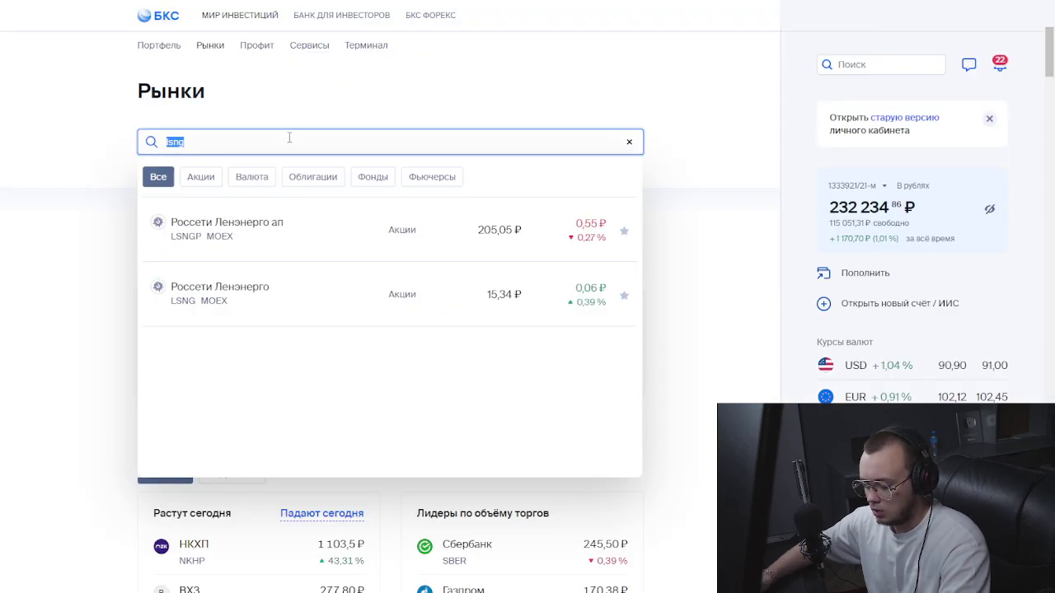
{"action": "type", "text": "gche"}
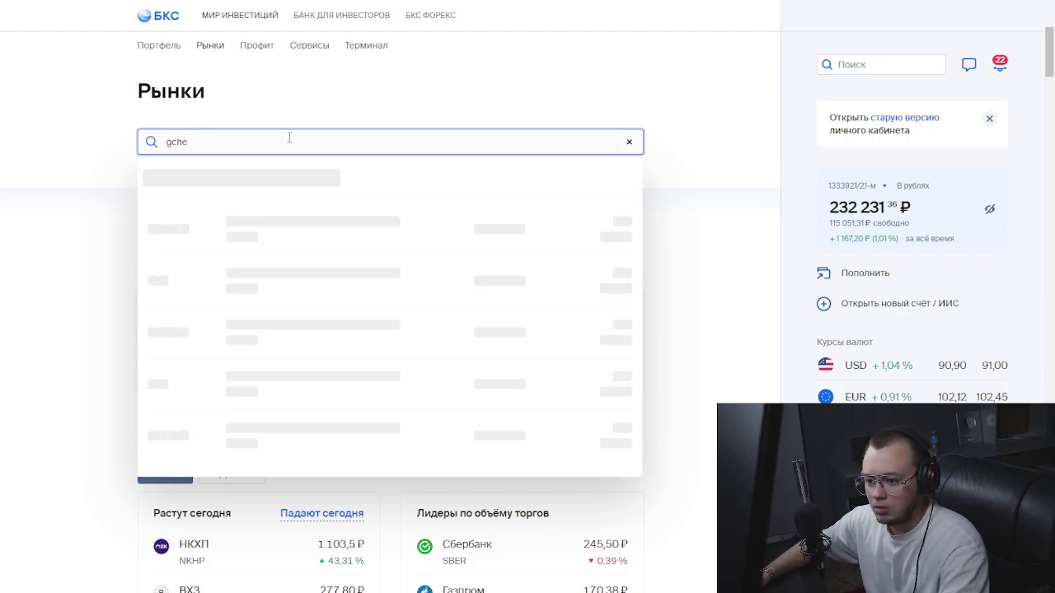
{"action": "left_click", "coordinate": [275, 221]}
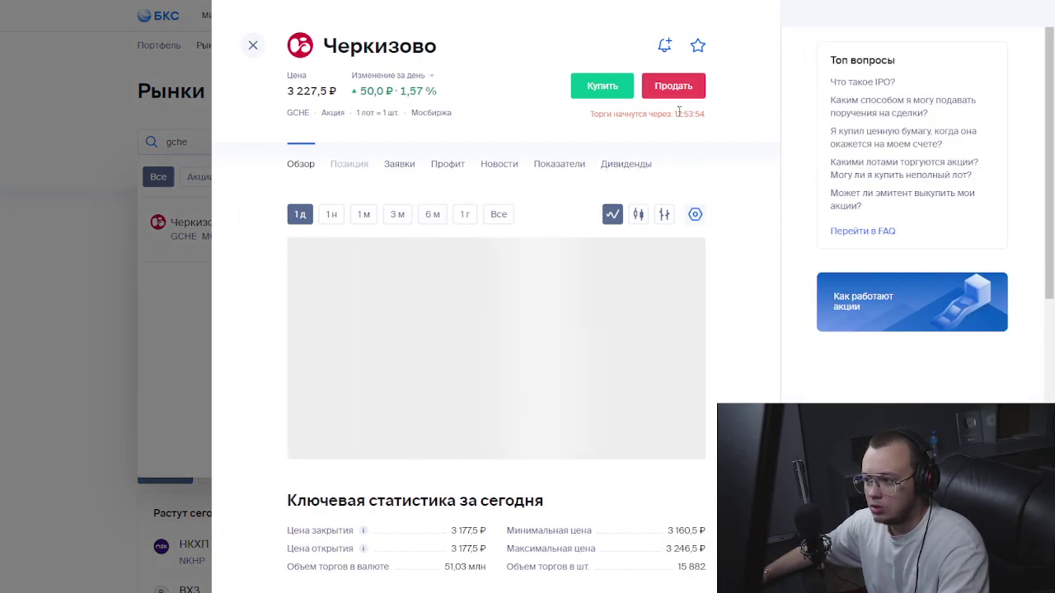
- Check when trading starts on the Черкизово share card and close the card
{"action": "triple_click", "coordinate": [702, 116]}
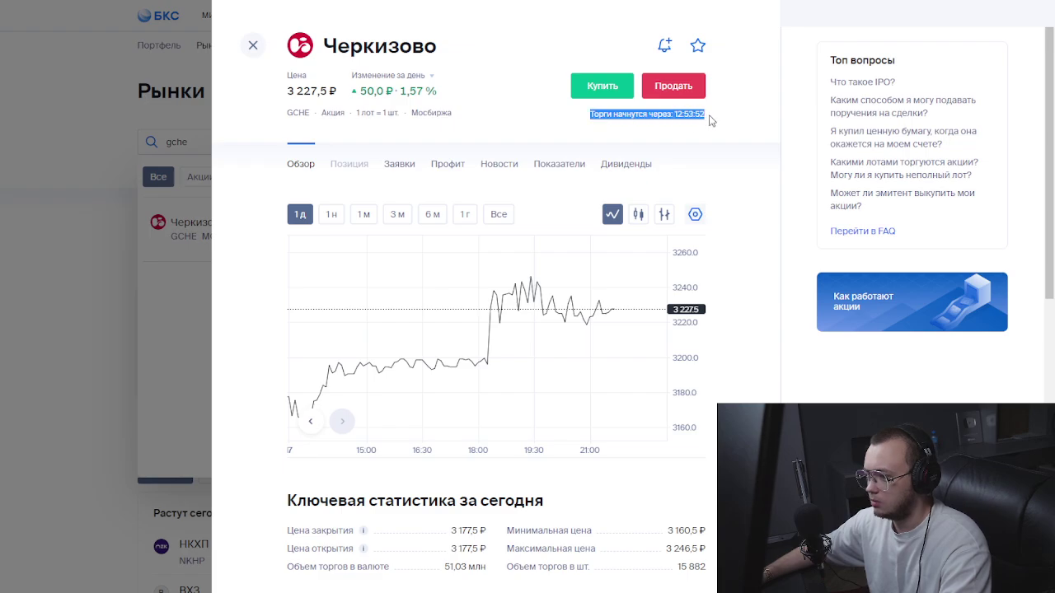
{"action": "left_click", "coordinate": [710, 117]}
{"action": "triple_click", "coordinate": [715, 115]}
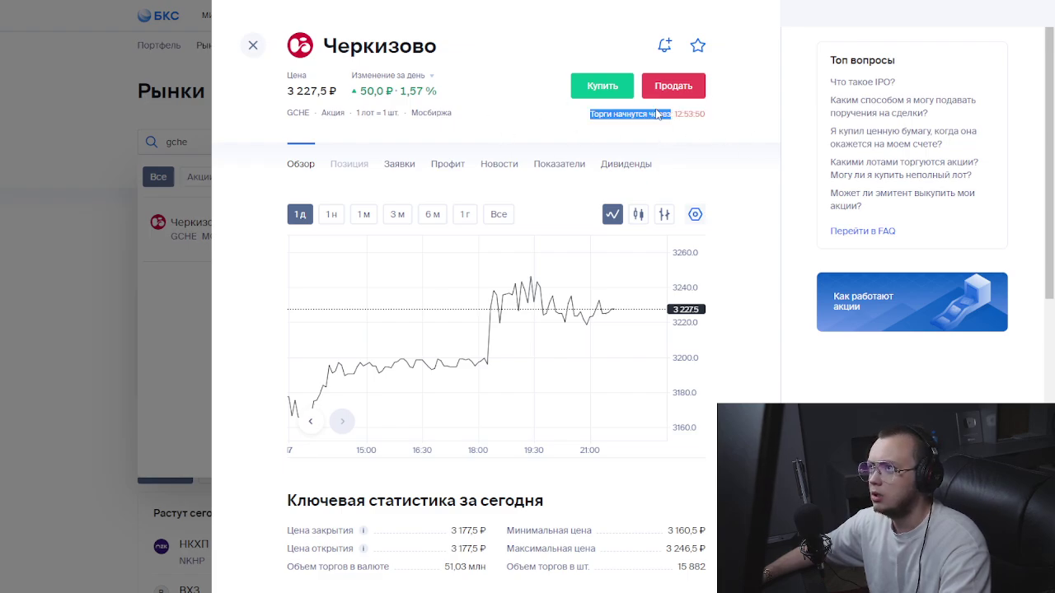
{"action": "left_click", "coordinate": [112, 253]}
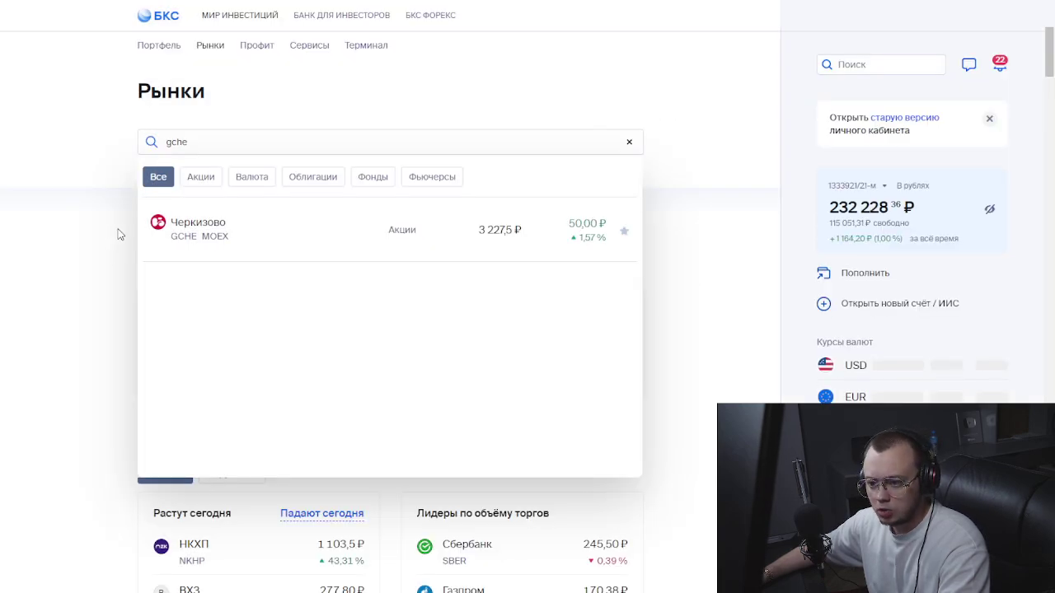
- Open the broker portfolio and review its free cash and the full list of share holdings
{"action": "left_click", "coordinate": [172, 47]}
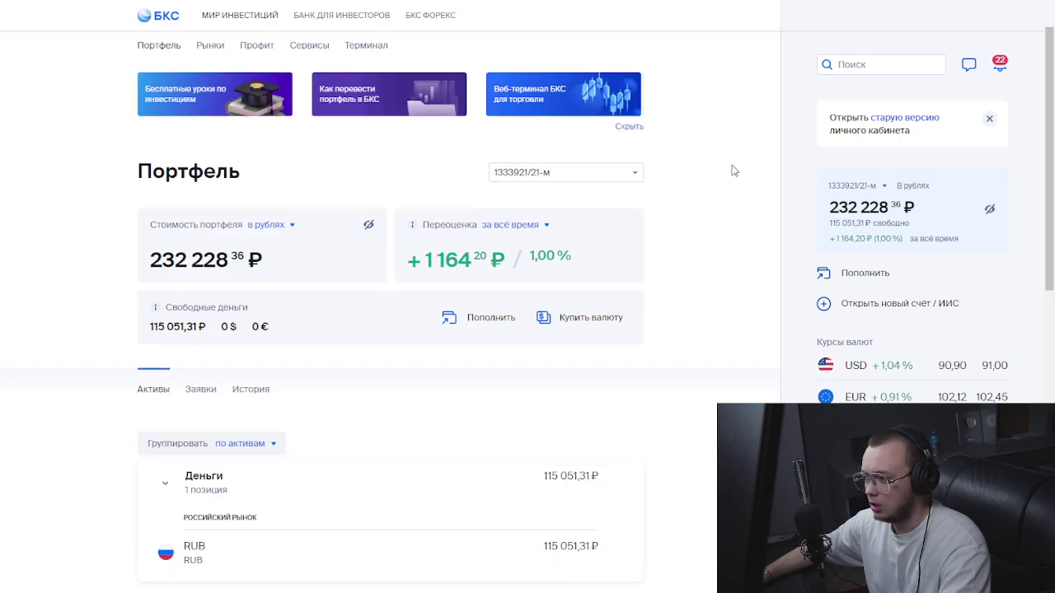
{"action": "scroll", "coordinate": [725, 189], "scroll_direction": "down", "scroll_amount": 1}
{"action": "scroll", "coordinate": [712, 214], "scroll_direction": "down", "scroll_amount": 5}
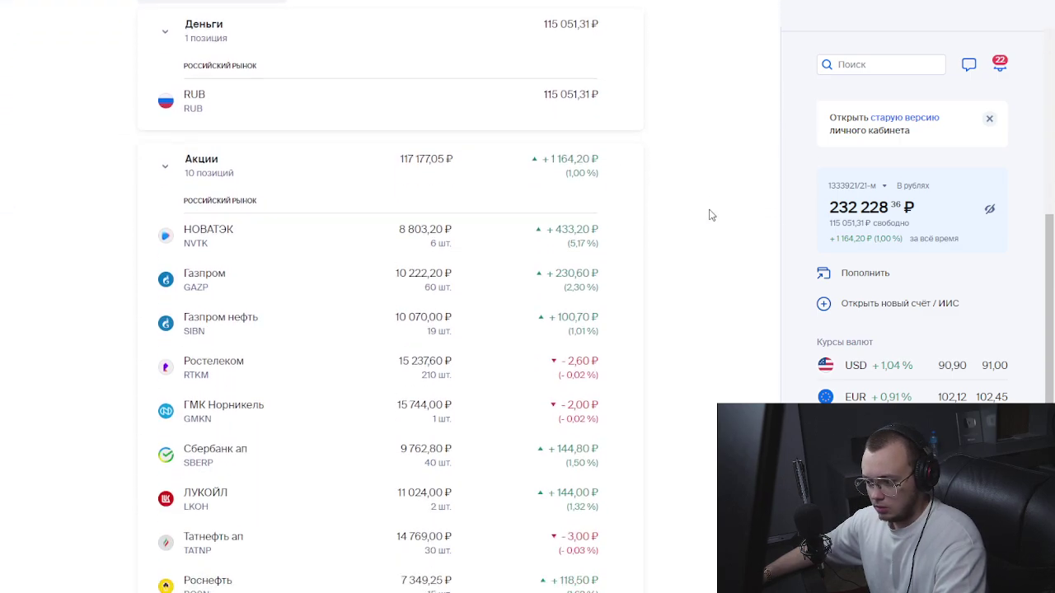
{"action": "scroll", "coordinate": [711, 214], "scroll_direction": "down", "scroll_amount": 3}
{"action": "scroll", "coordinate": [711, 214], "scroll_direction": "up", "scroll_amount": 5}
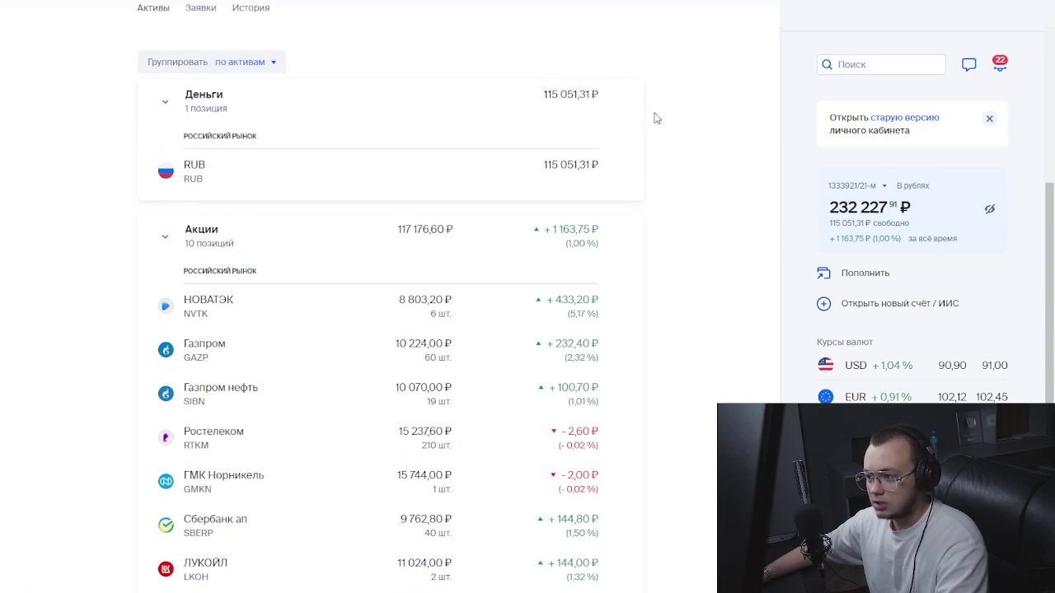
{"action": "scroll", "coordinate": [652, 115], "scroll_direction": "up", "scroll_amount": 2}
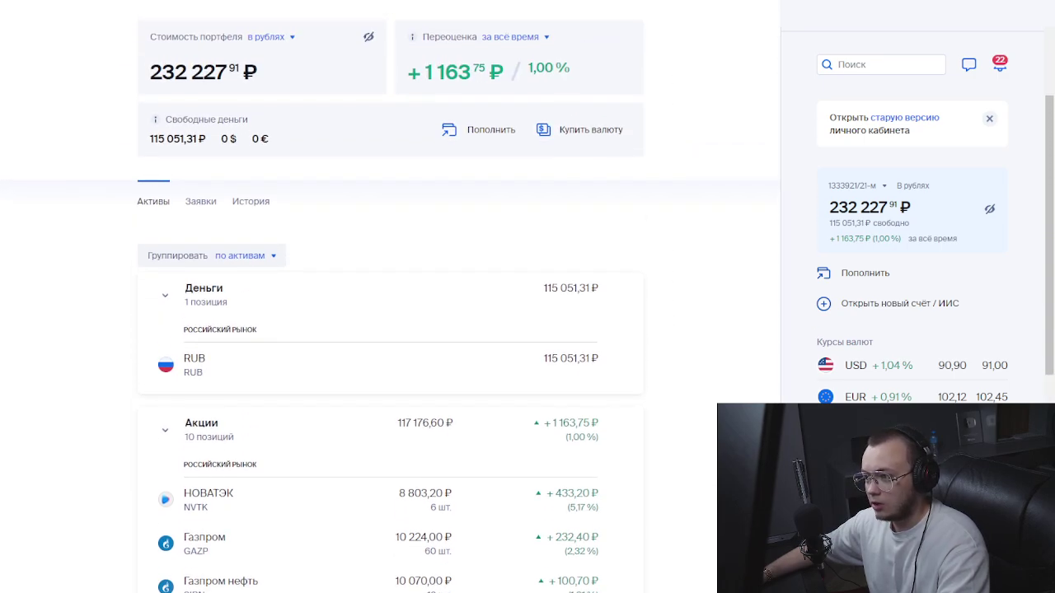
- Check the Интер РАО ЕЭС quantity cell in the finance spreadsheet and return to the share holdings in the broker portfolio
{"action": "key", "text": "ctrl+Tab"}
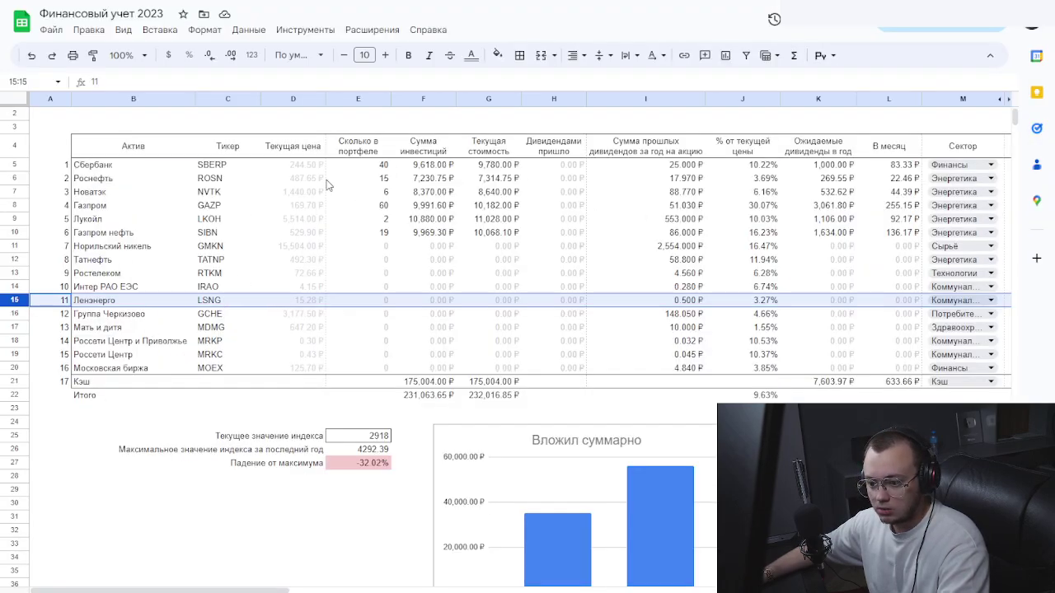
{"action": "left_click", "coordinate": [379, 290]}
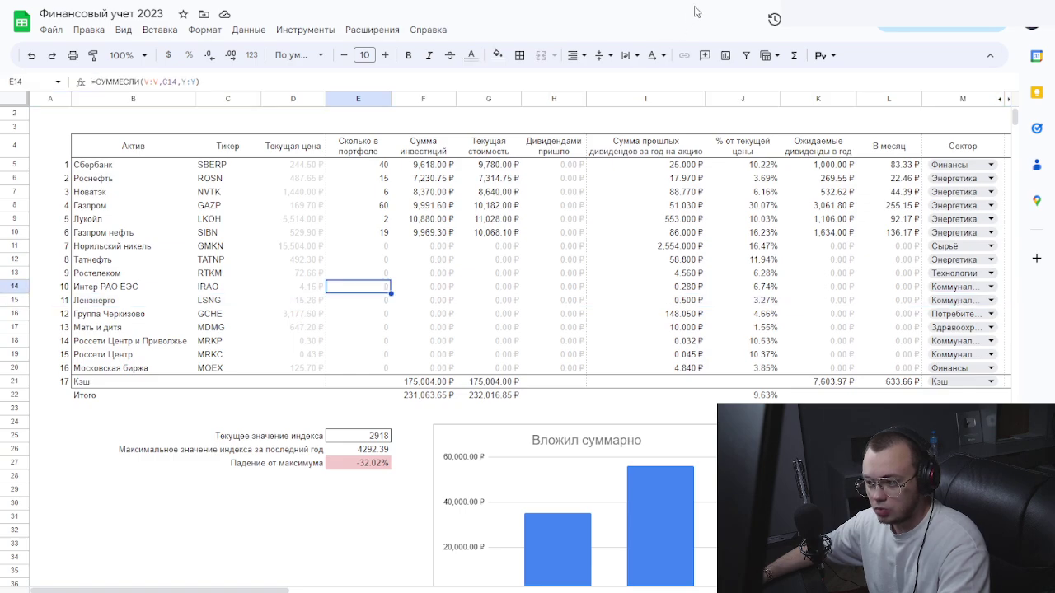
{"action": "key", "text": "ctrl+Tab"}
{"action": "scroll", "coordinate": [588, 237], "scroll_direction": "down", "scroll_amount": 6}
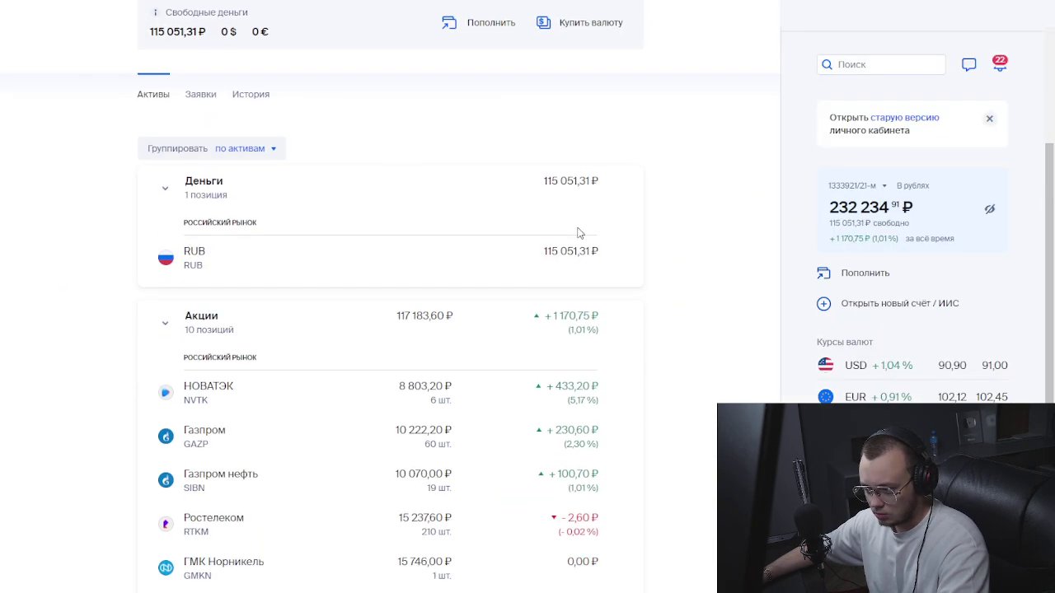